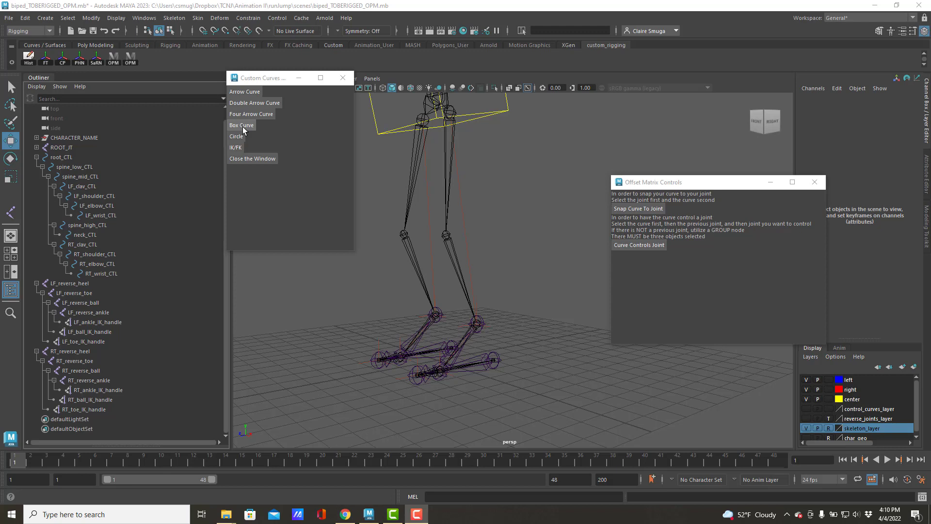
Step: Create a box control curve and name it LF_foot_CTL
left_click(242, 126)
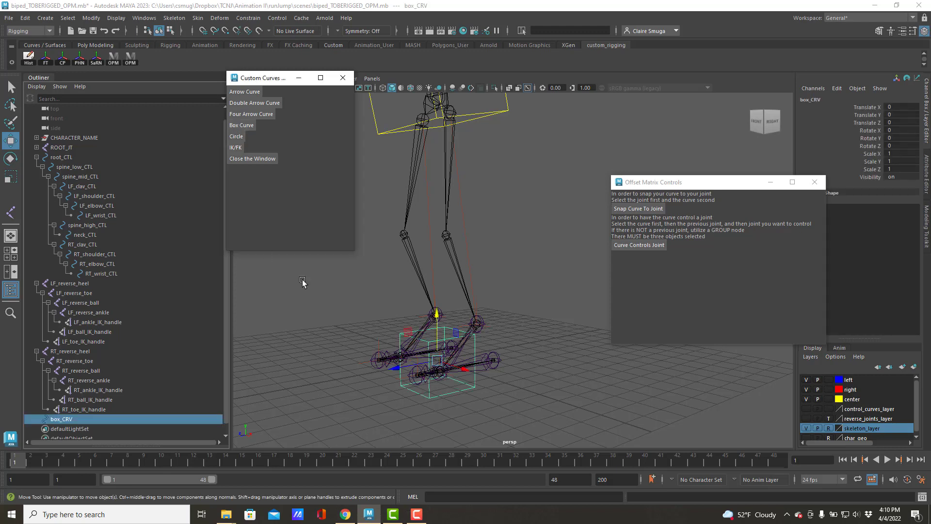
double_click(61, 420)
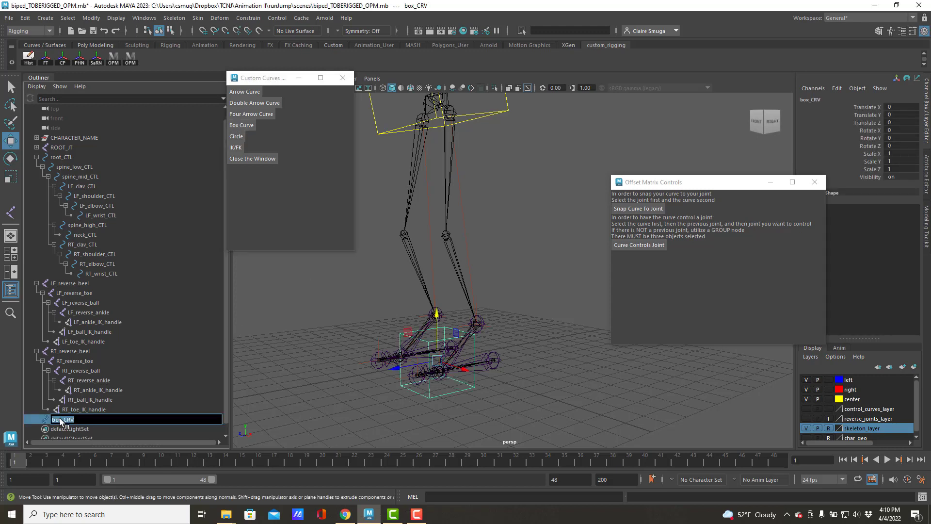
type("LF_foot_CTL")
key("Return")
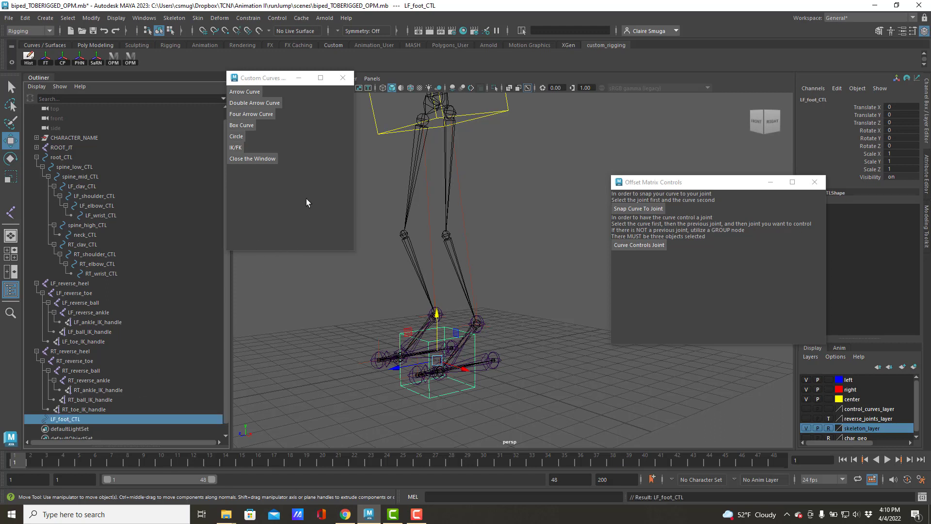
Step: Create a circle control curve and name it LF_toe_PIVOT_CTL
left_click(236, 137)
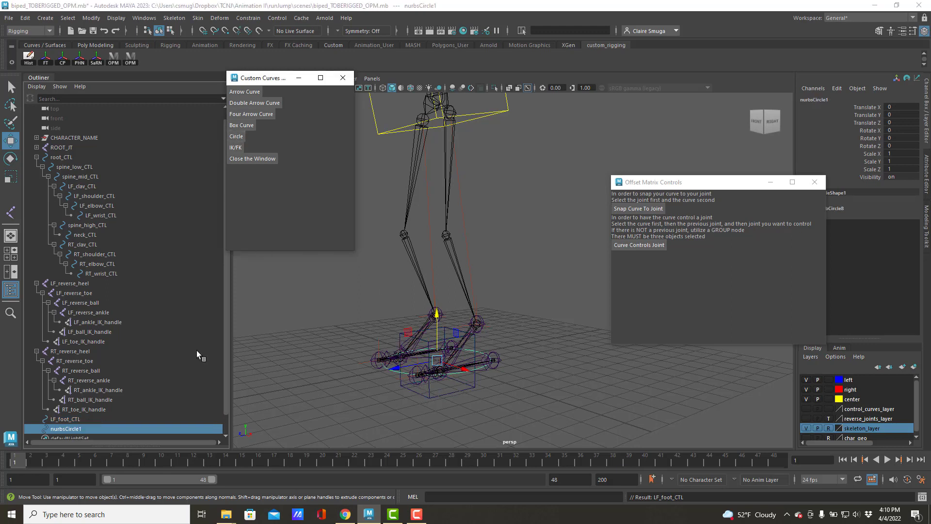
double_click(78, 429)
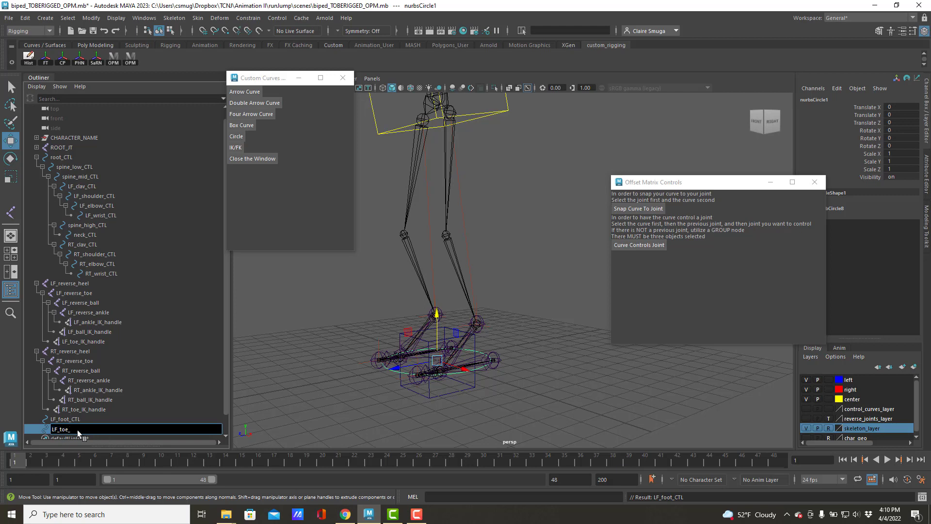
type("LF_toe_PIVOT_CTL")
key("Return")
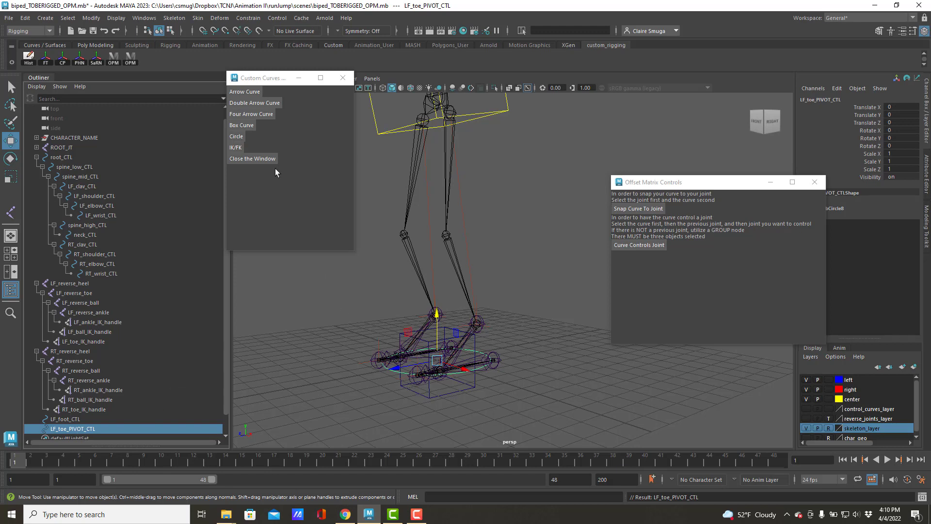
Step: Create a double arrow control curve and name it LF_toe_WIGGLE_CTL
left_click(237, 107)
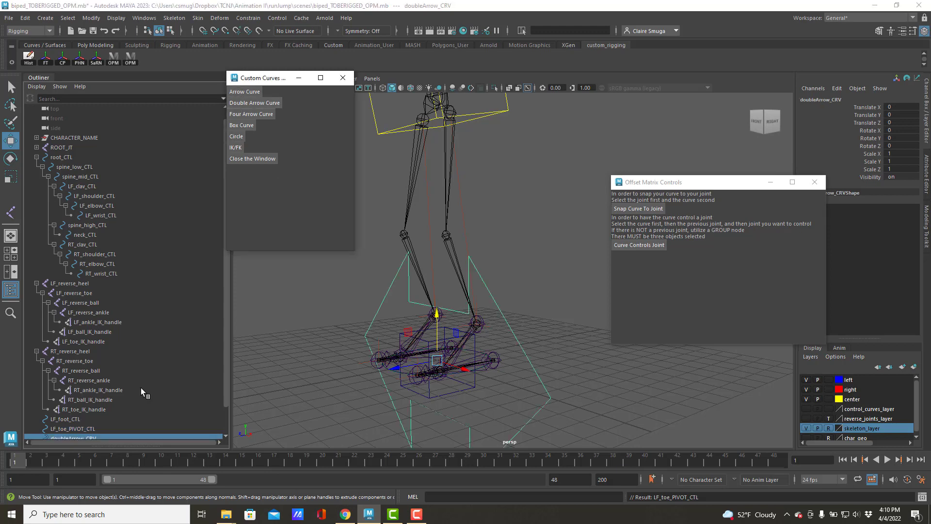
scroll(144, 389, "down", 3)
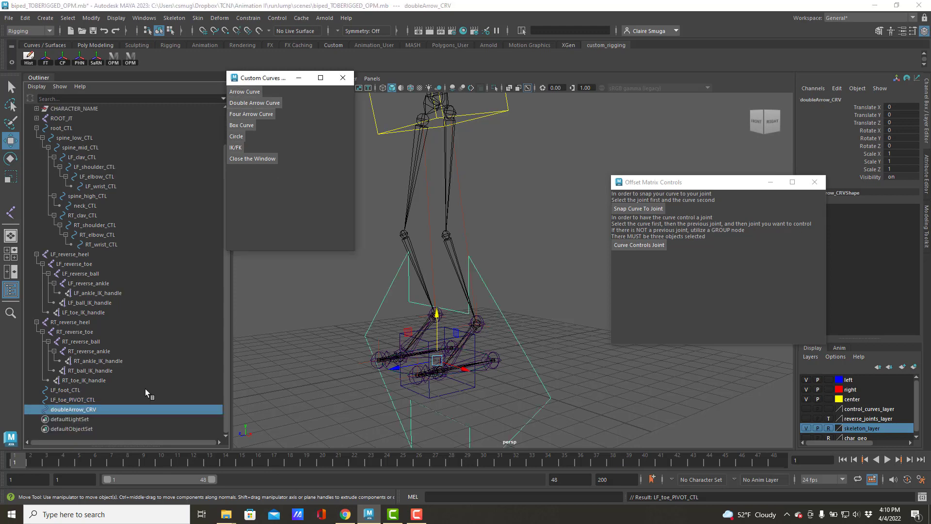
double_click(85, 410)
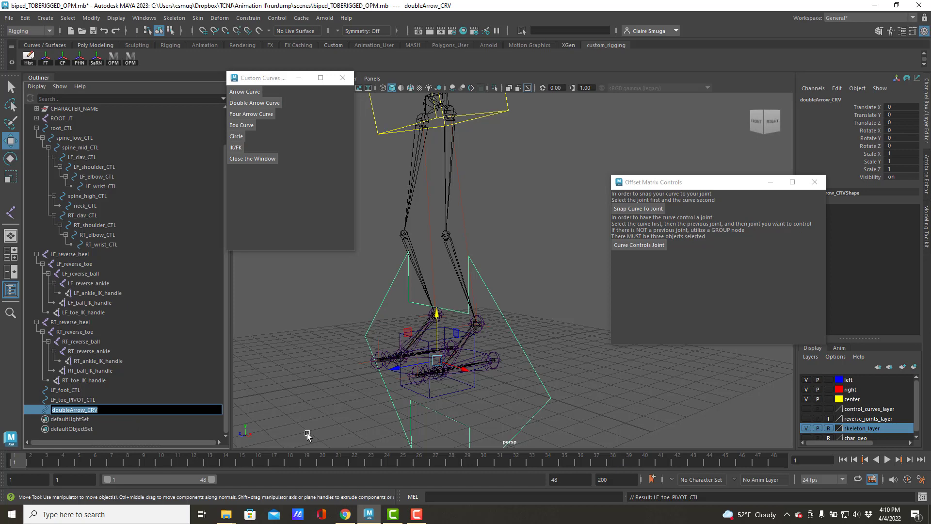
type("LF_toe_WIGGLE_CTL")
key("Return")
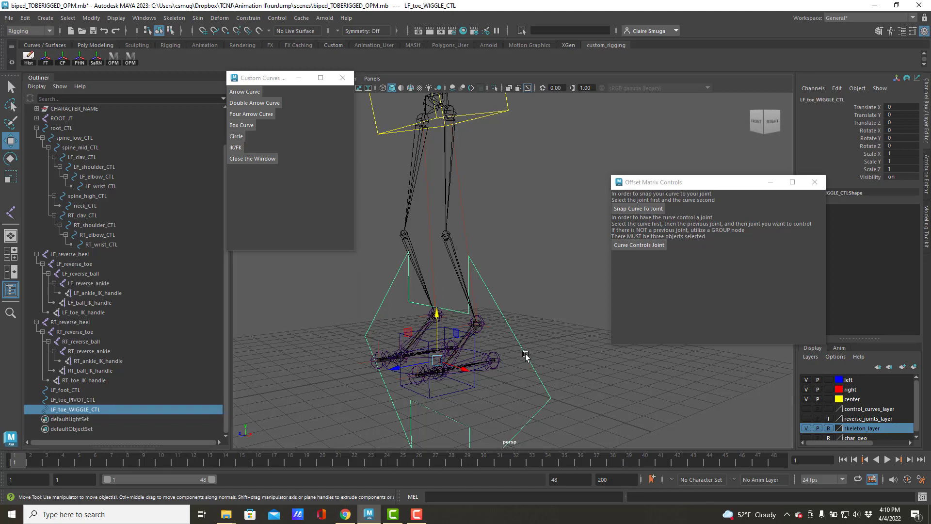
Step: Scale LF_toe_WIGGLE_CTL down uniformly to about 0.082 and freeze its transformations
key("r")
left_click_drag(447, 361, 264, 354)
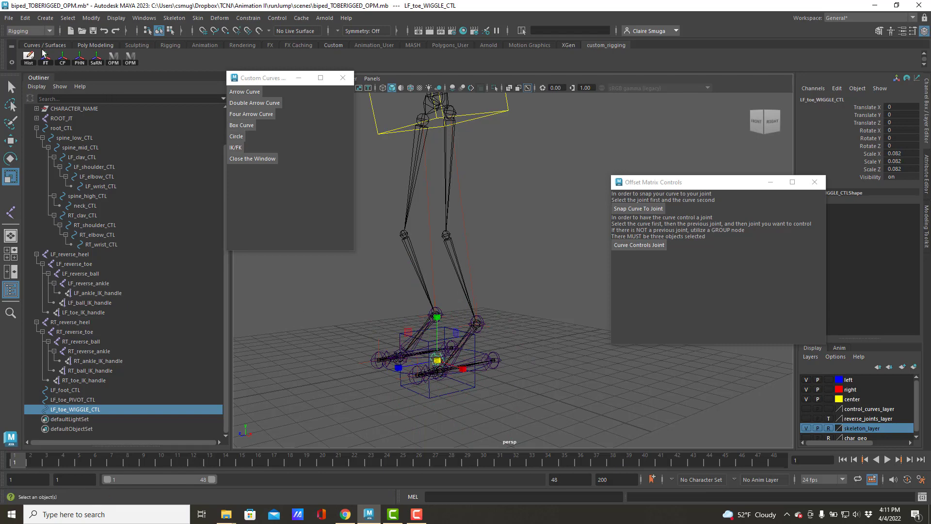
left_click(91, 18)
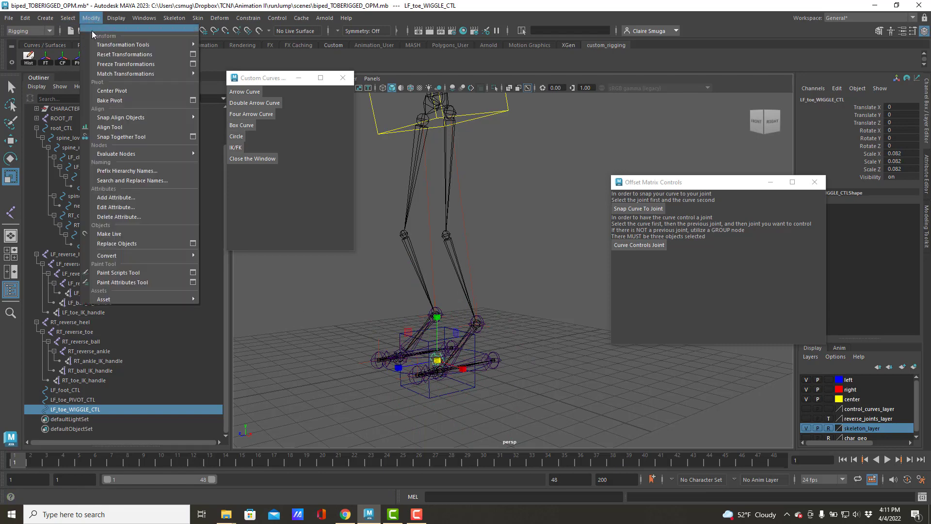
left_click(102, 64)
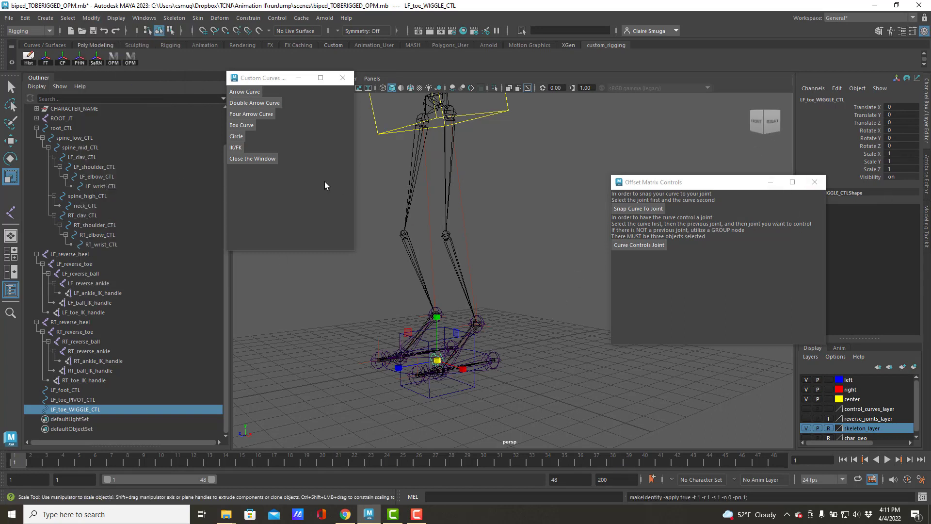
Step: Create another circle control curve and name it LF_ball_CTL
left_click(240, 137)
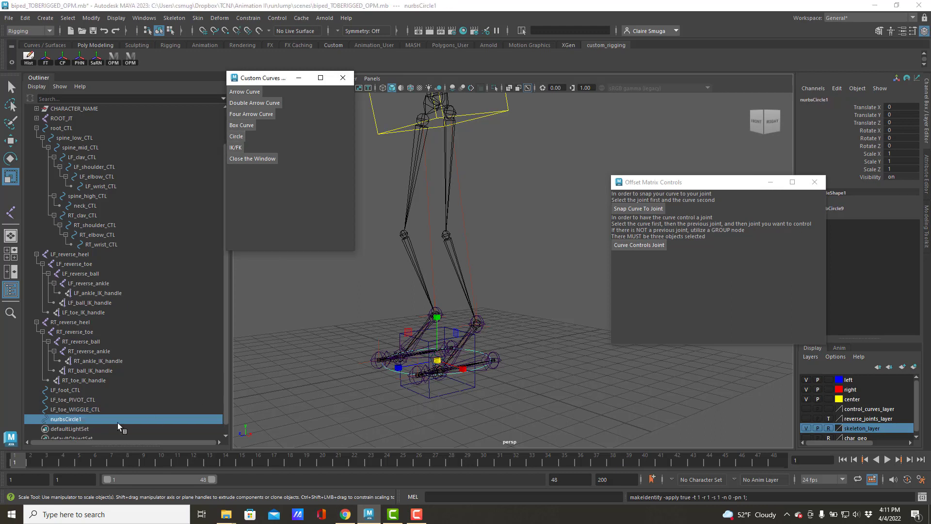
double_click(66, 420)
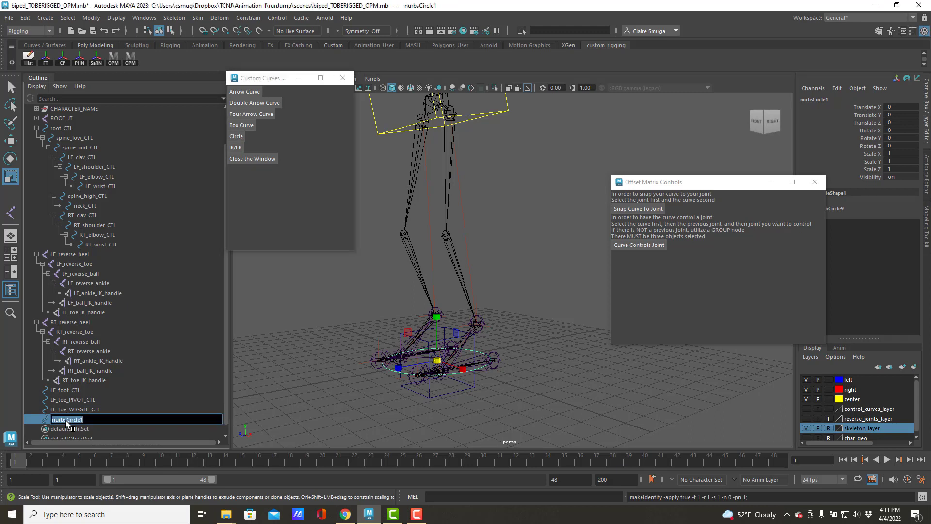
type("LF_ball_CTL")
key("Return")
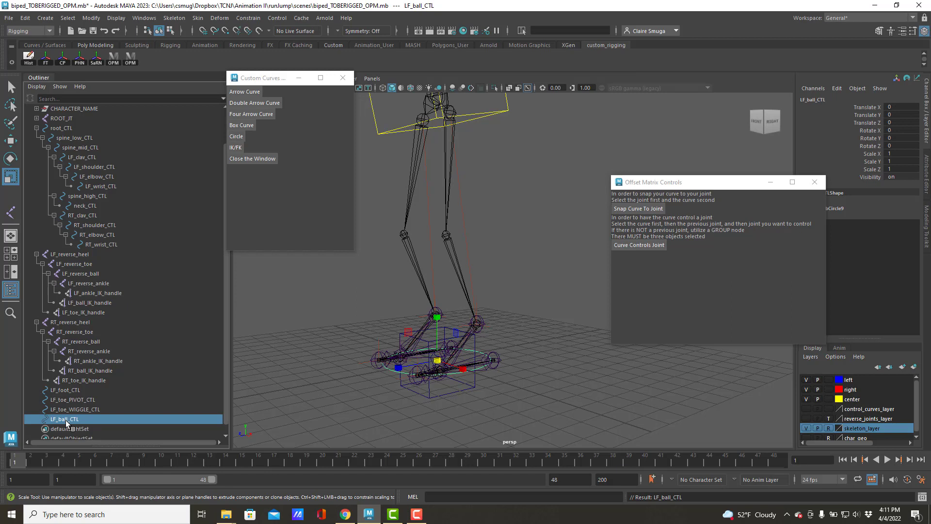
Step: Create a four arrow curve scaled down uniformly to about 0.079 and freeze its transformations
left_click(247, 114)
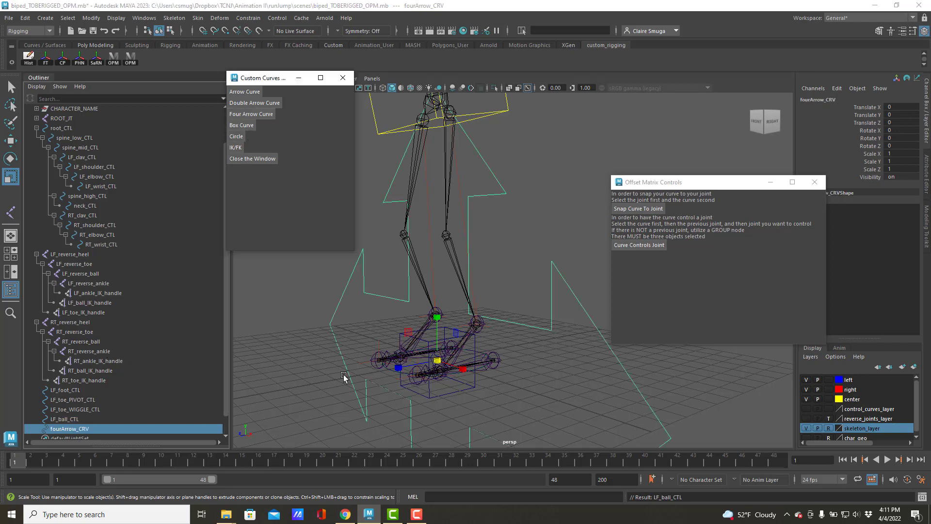
left_click_drag(437, 362, 89, 358)
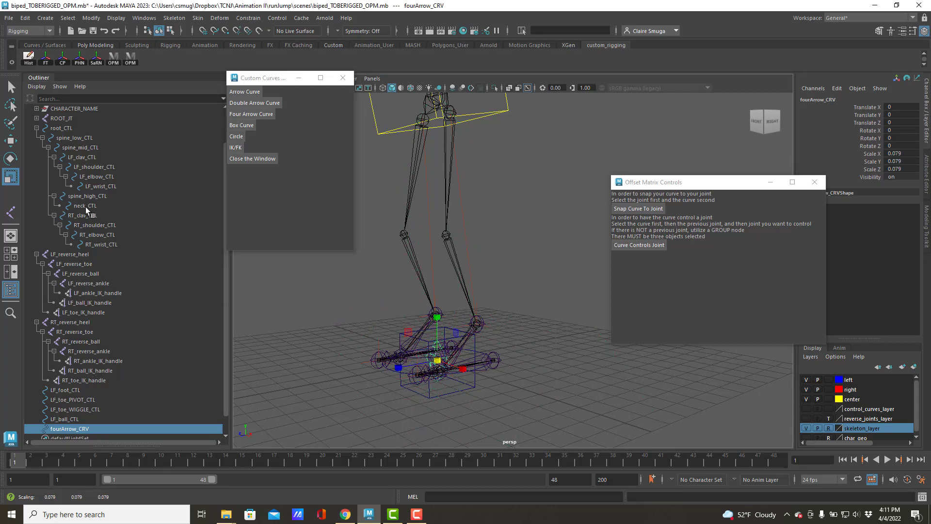
left_click(46, 58)
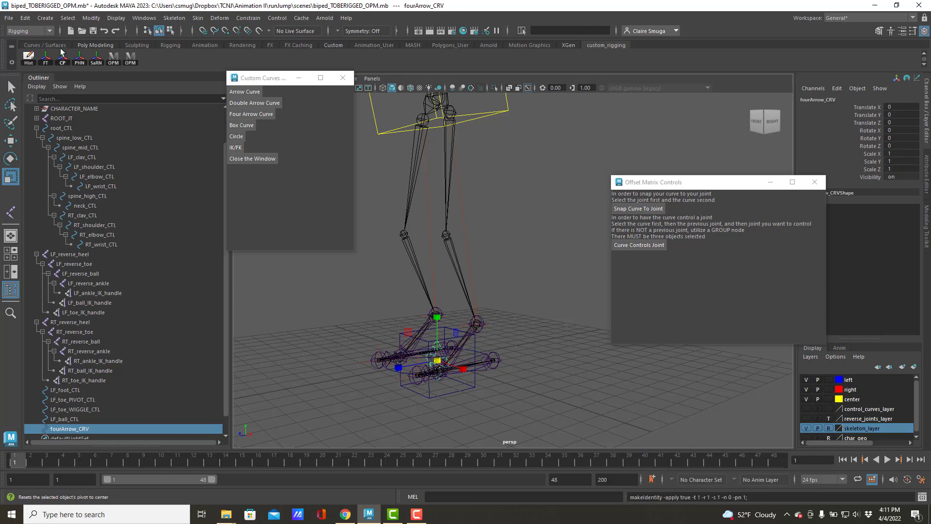
Step: Rename the four arrow curve as LF_knee_PV
double_click(68, 429)
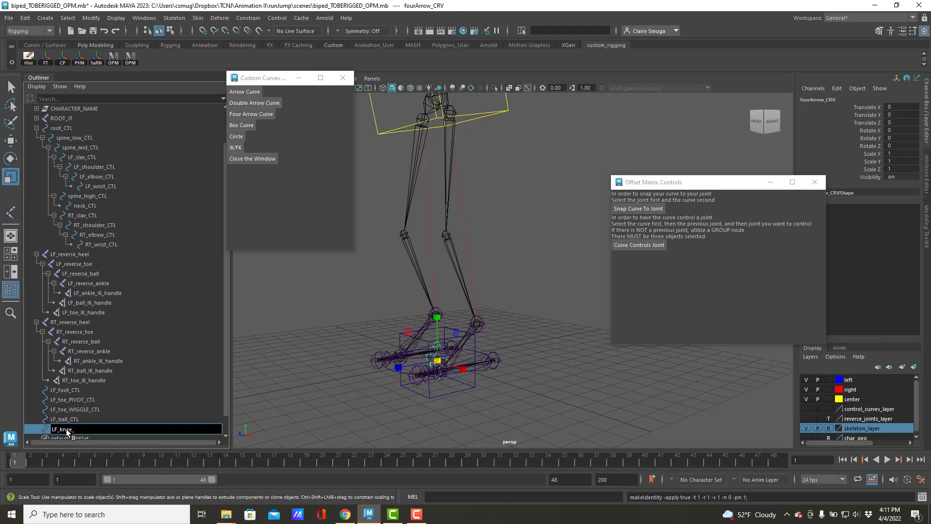
type("LF_knee_PV")
key("Return")
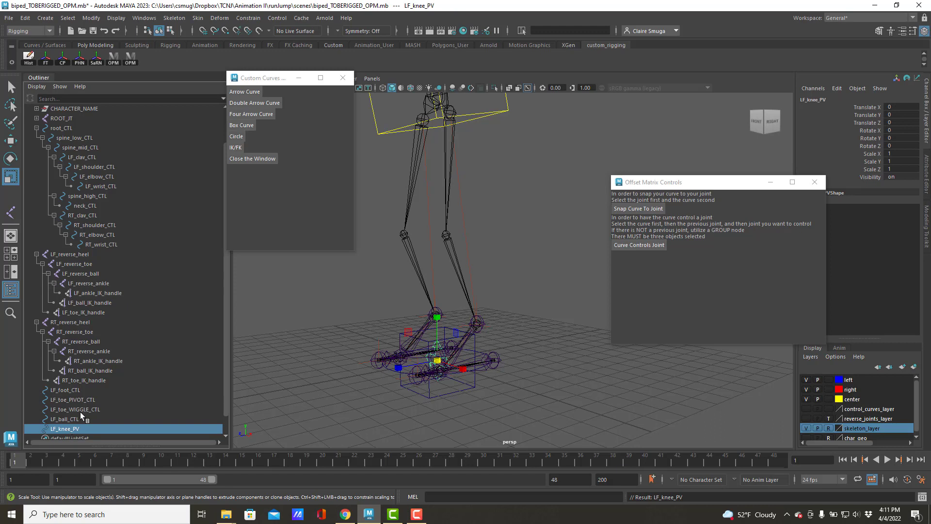
Step: Parent LF_toe_PIVOT_CTL, LF_toe_WIGGLE_CTL, LF_ball_CTL and LF_knee_PV under LF_foot_CTL and expand its hierarchy
left_click(69, 391)
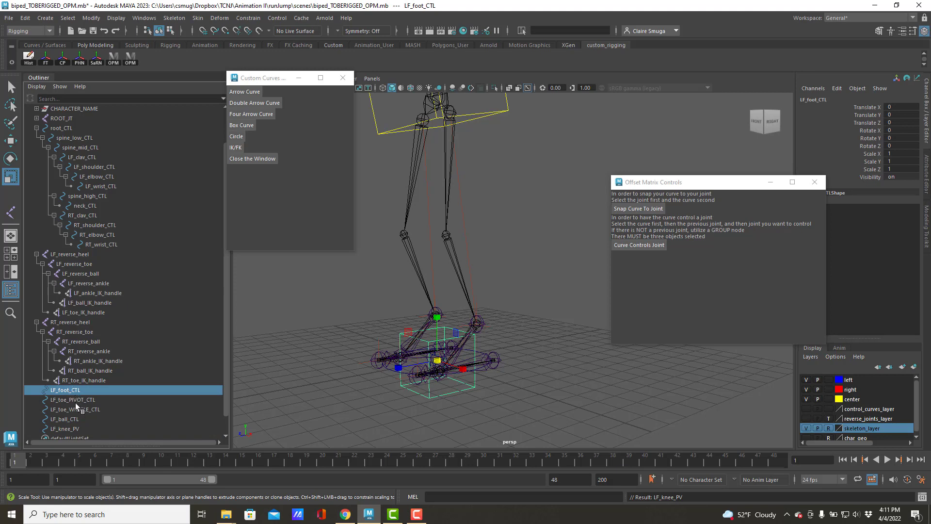
left_click(77, 400)
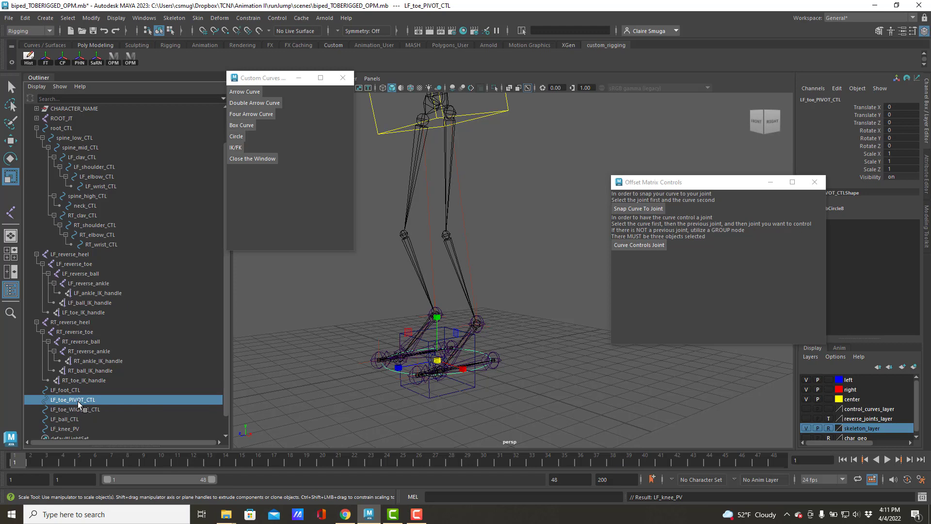
left_click(72, 427, "shift")
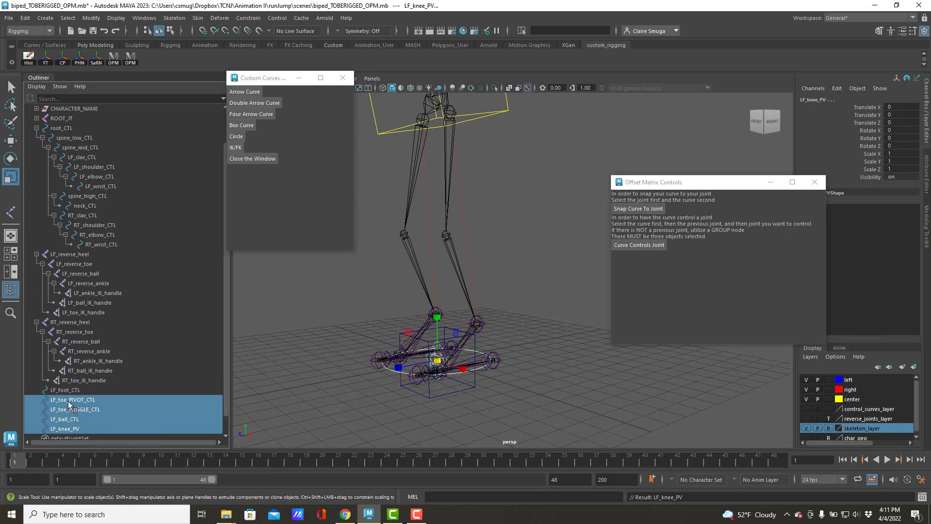
middle_click_drag(69, 403, 68, 393)
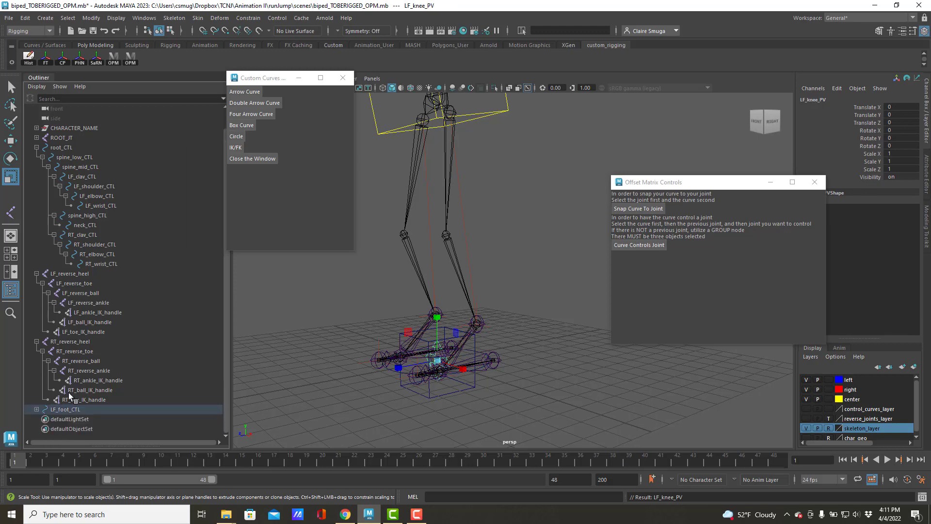
left_click(37, 409)
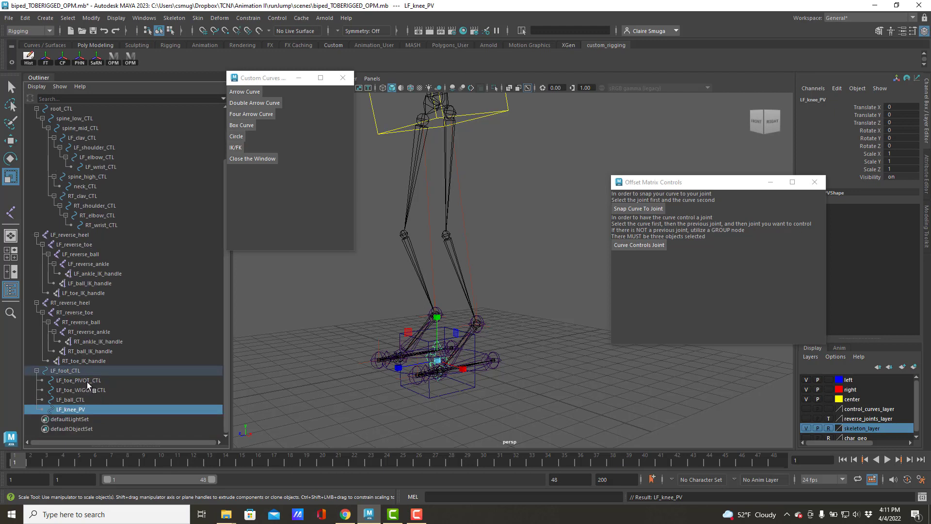
Step: Parent LF_toe_WIGGLE_CTL and LF_ball_CTL under LF_toe_PIVOT_CTL and expand that branch
left_click(87, 382)
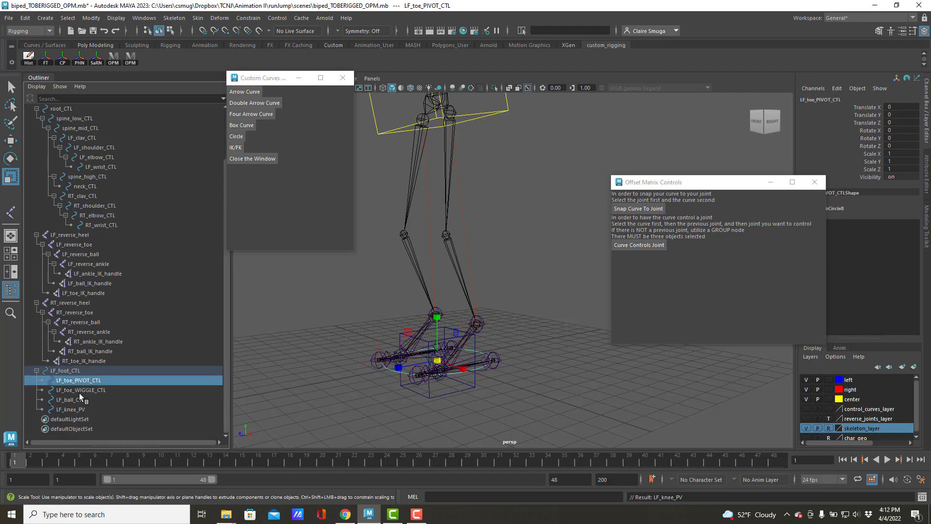
left_click(77, 390)
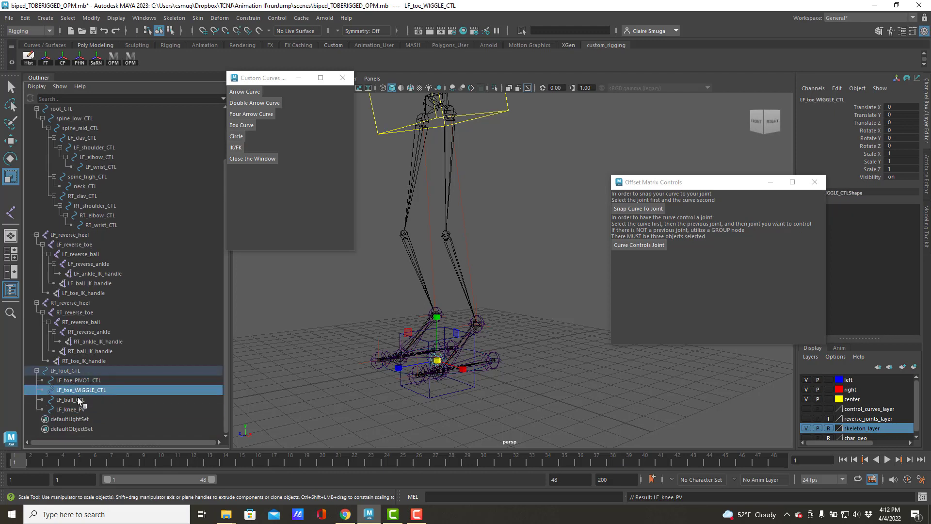
left_click(78, 398, "ctrl")
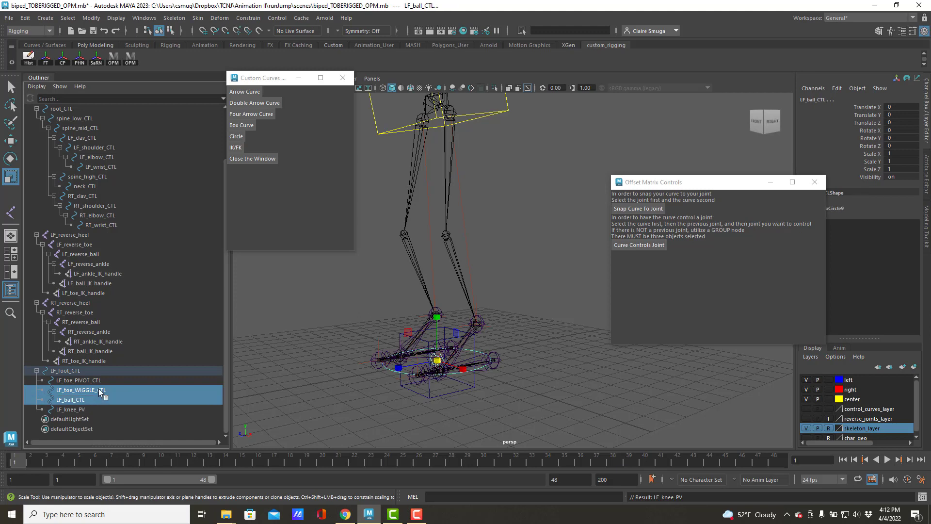
middle_click_drag(78, 395, 83, 382)
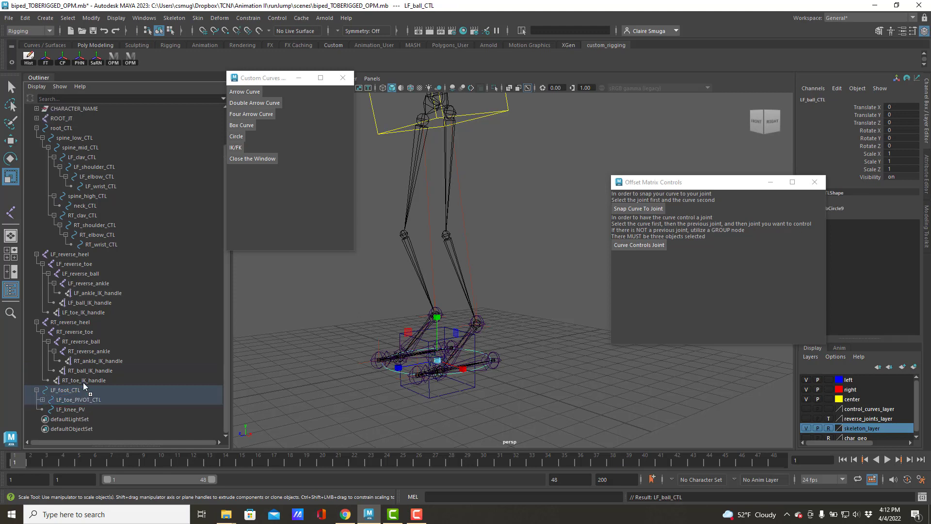
left_click(42, 399)
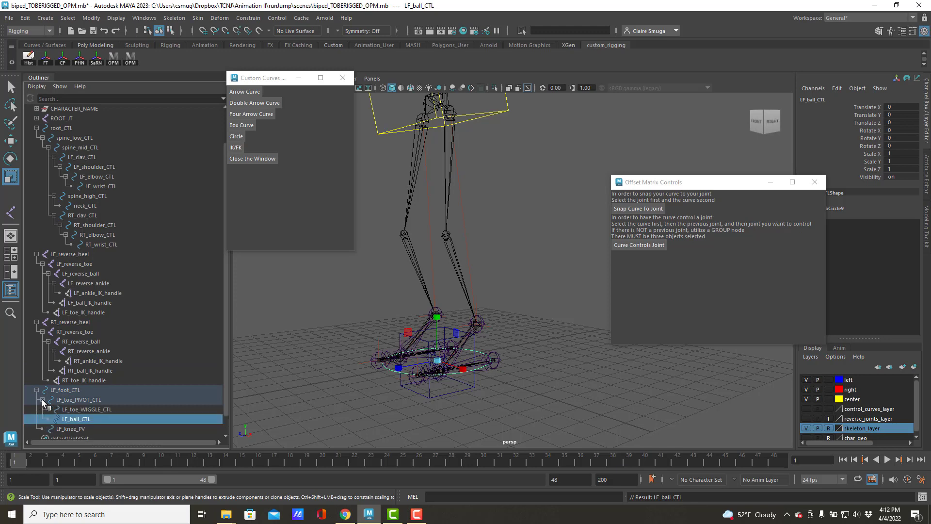
scroll(96, 385, "down", 1)
Step: Snap the LF_foot_CTL curve to the LF_reverse_heel joint
left_click(74, 372)
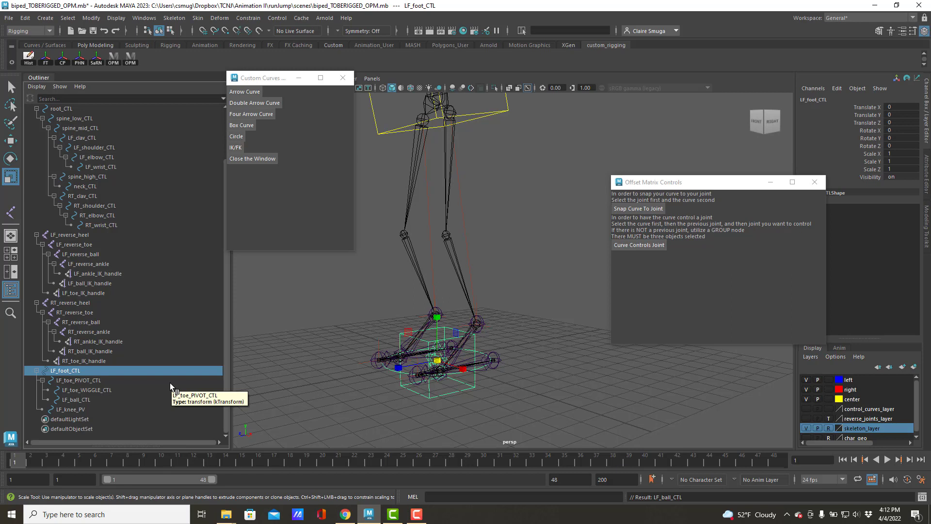
left_click(500, 363)
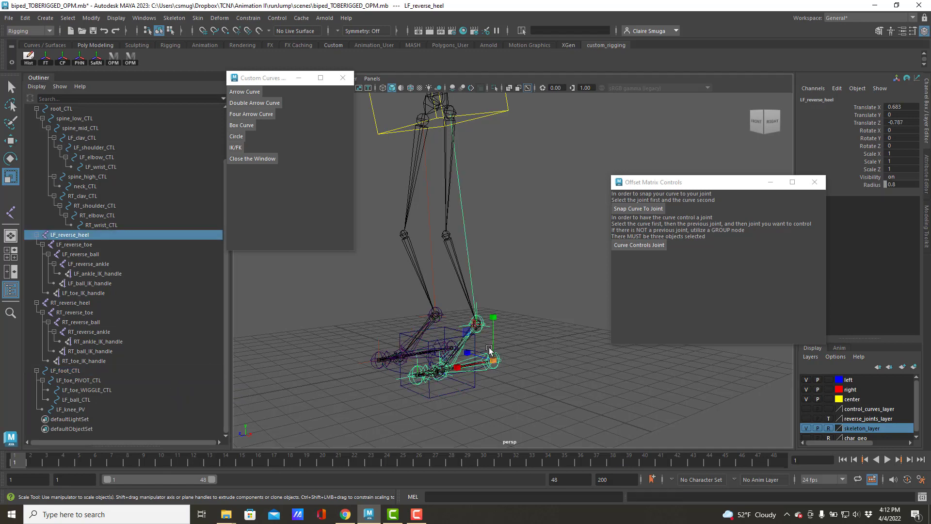
left_click(75, 372, "ctrl")
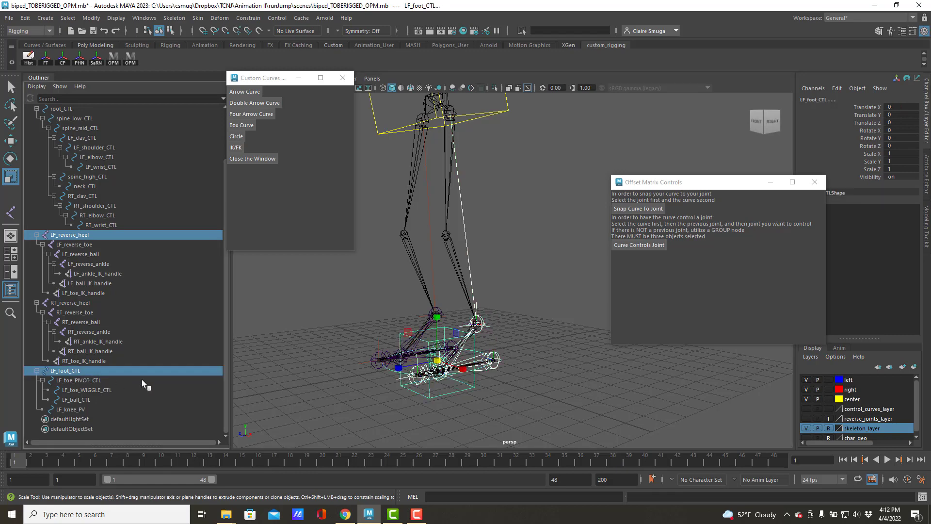
left_click(647, 210)
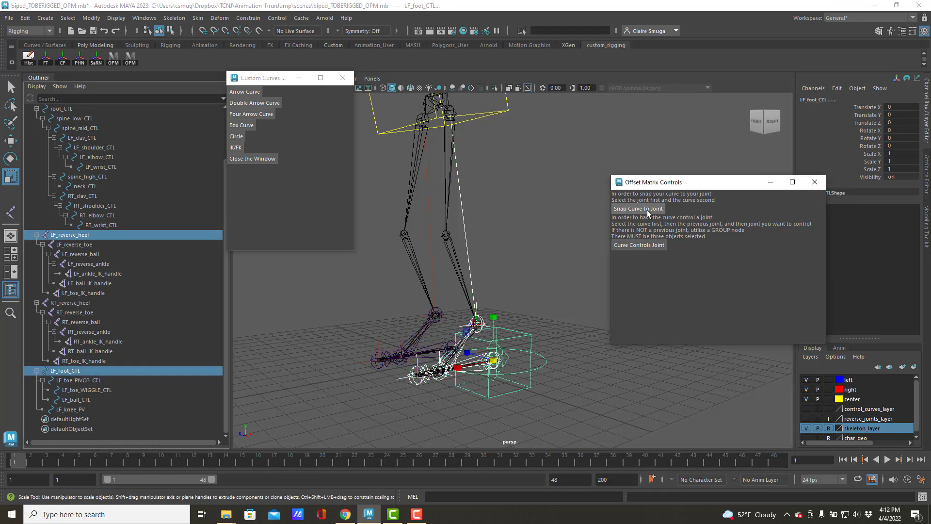
Step: Snap the LF_toe_PIVOT_CTL curve to the LF_reverse_toe joint
scroll(580, 372, "up", 5)
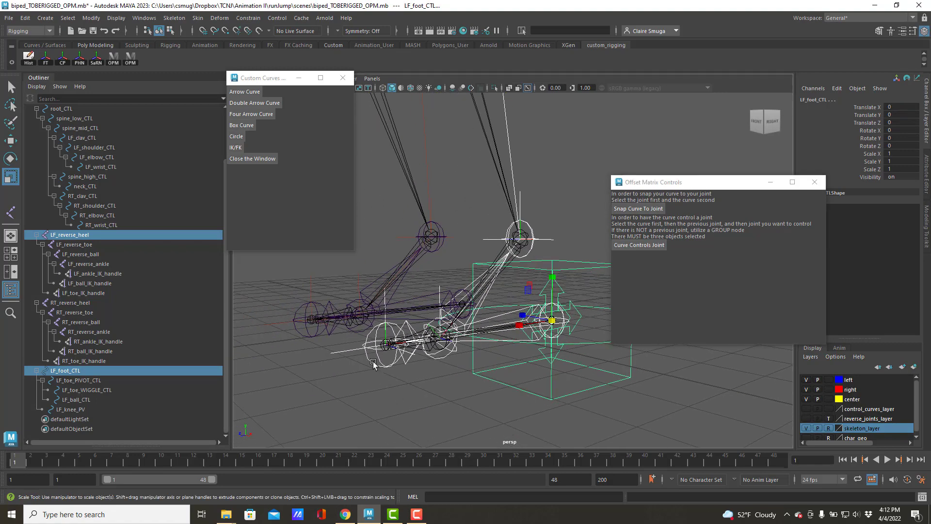
left_click(74, 244)
left_click(76, 380, "ctrl")
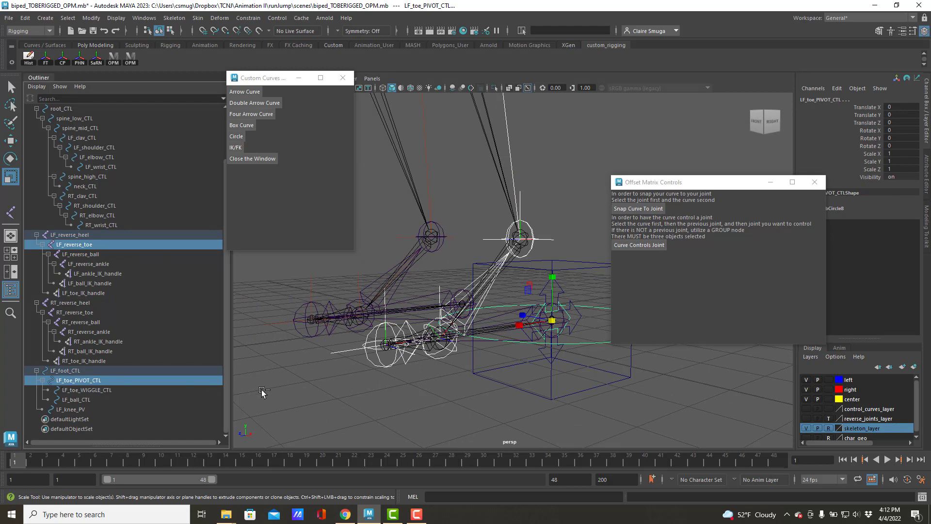
left_click(646, 211)
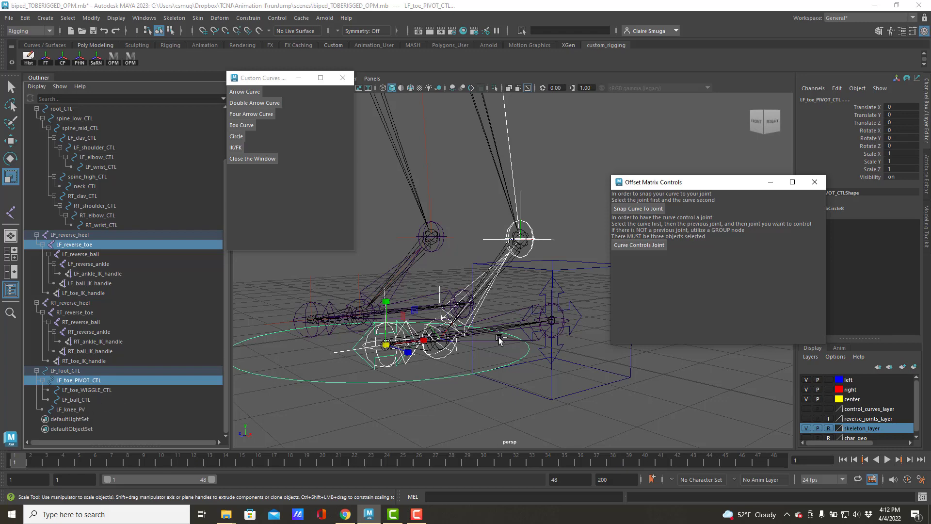
Step: Snap the LF_ball_CTL curve to the LF_reverse_ball joint and move the Offset Matrix Controls window clear of the foot
left_click(452, 357)
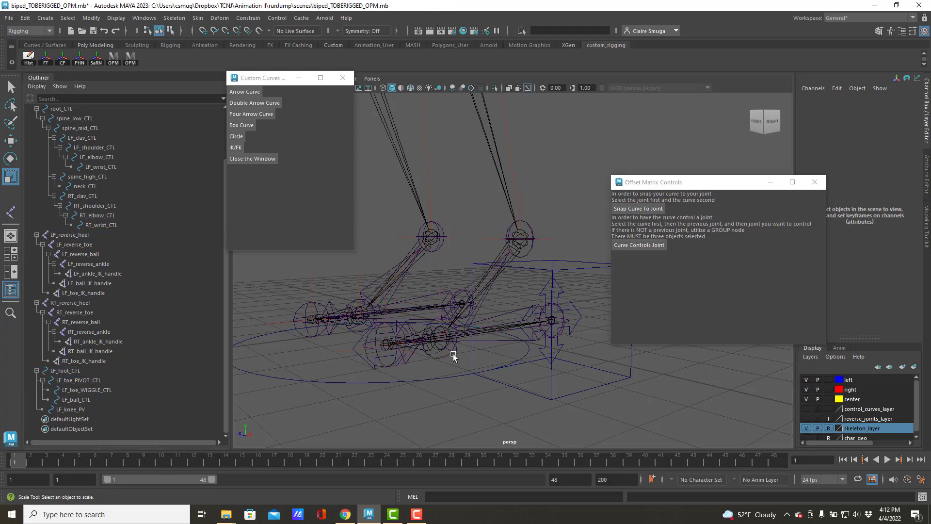
left_click(452, 355)
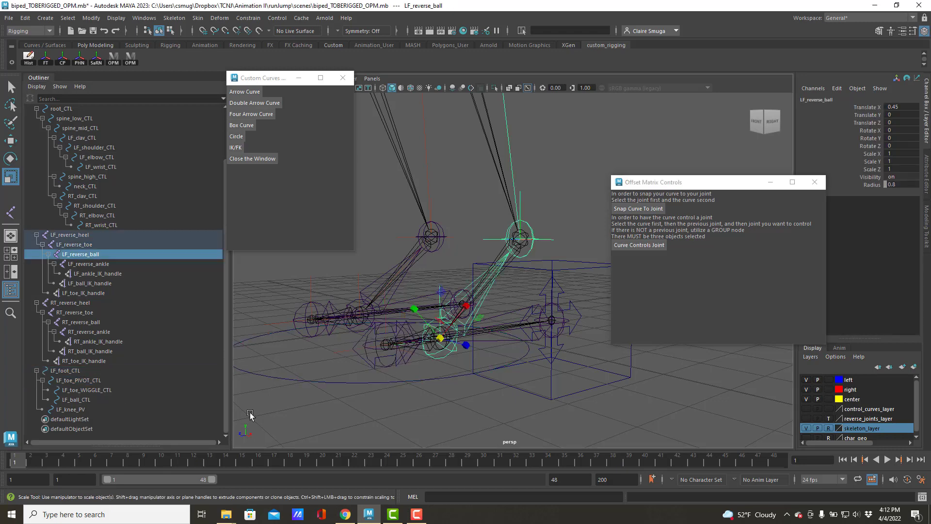
left_click(79, 400, "ctrl")
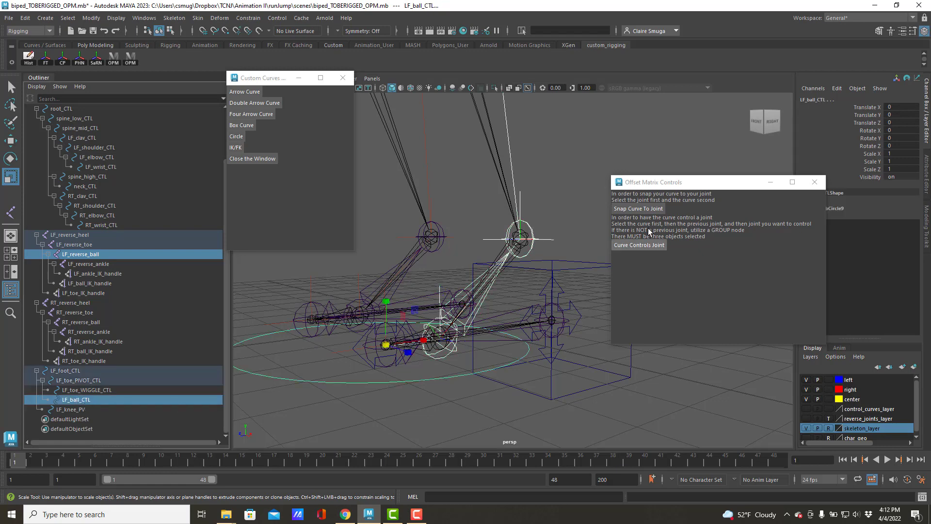
left_click(638, 209)
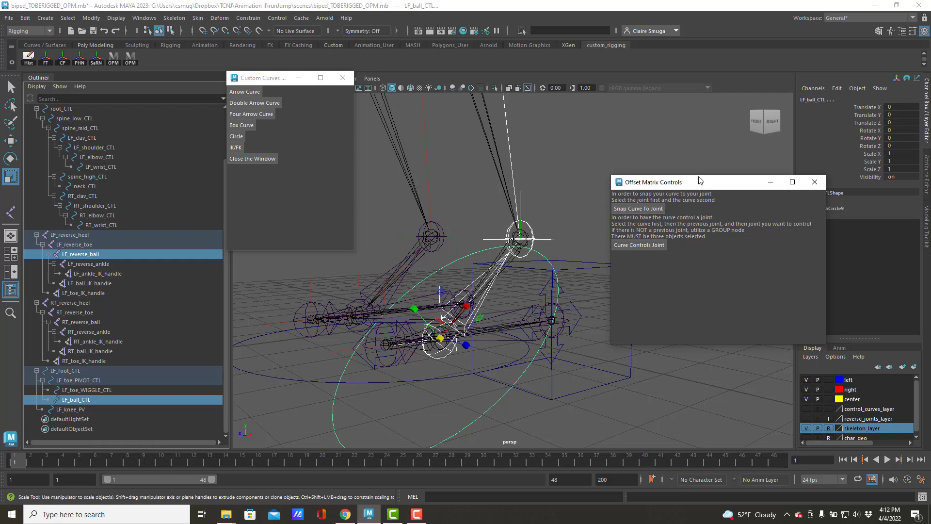
left_click_drag(662, 185, 697, 109)
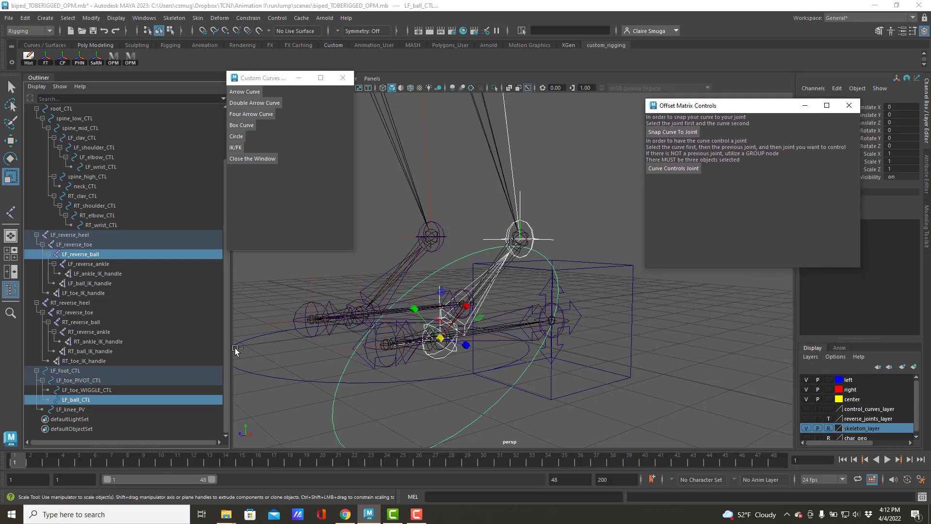
Step: Add the LF_reverse_heel and RT_reverse_heel joint chains to skeleton_layer and toggle that layer's visibility off and on
left_click(67, 371)
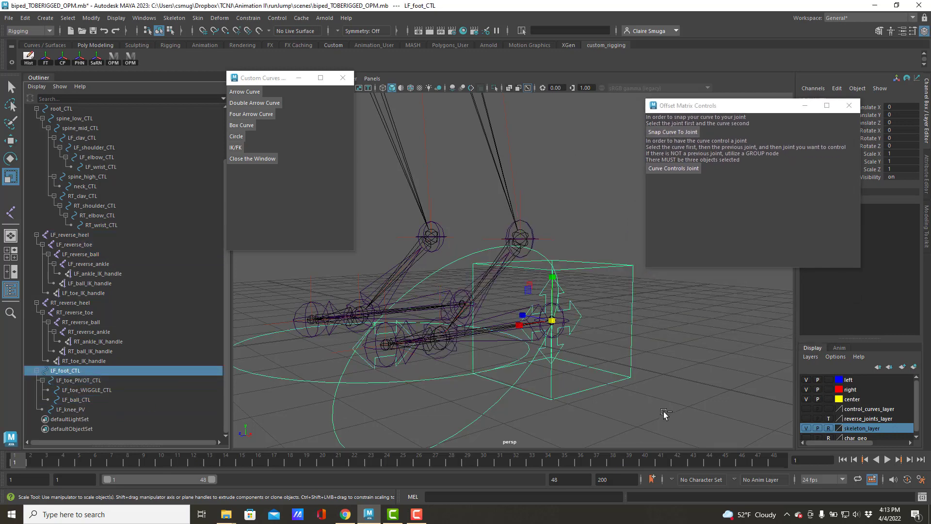
left_click(531, 225)
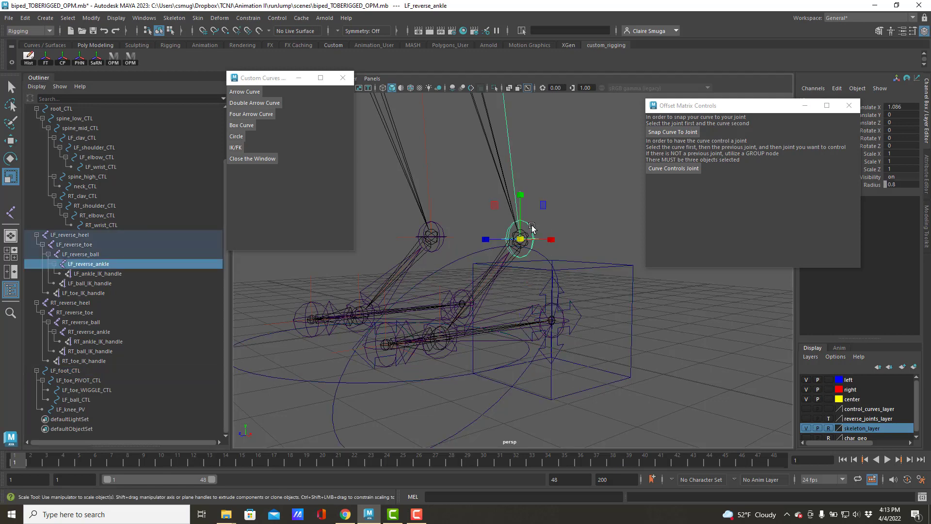
left_click(72, 234)
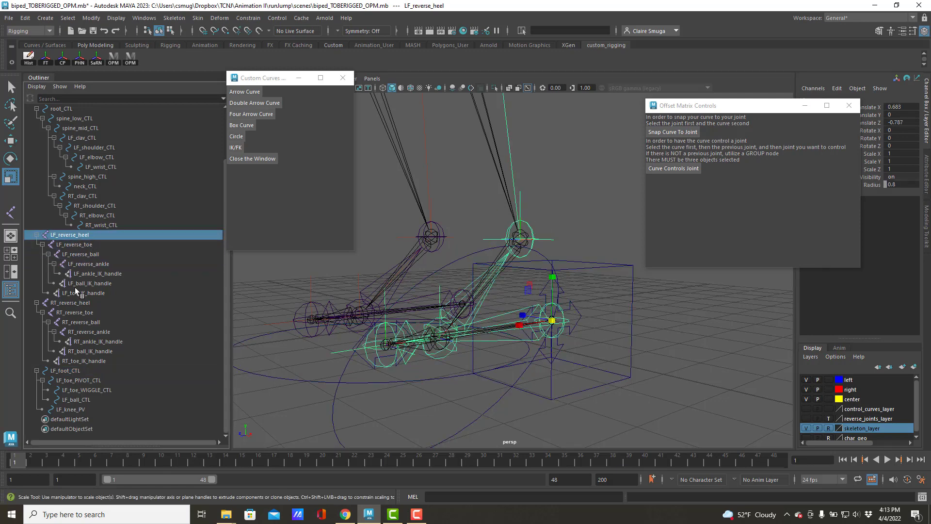
left_click(83, 303, "ctrl")
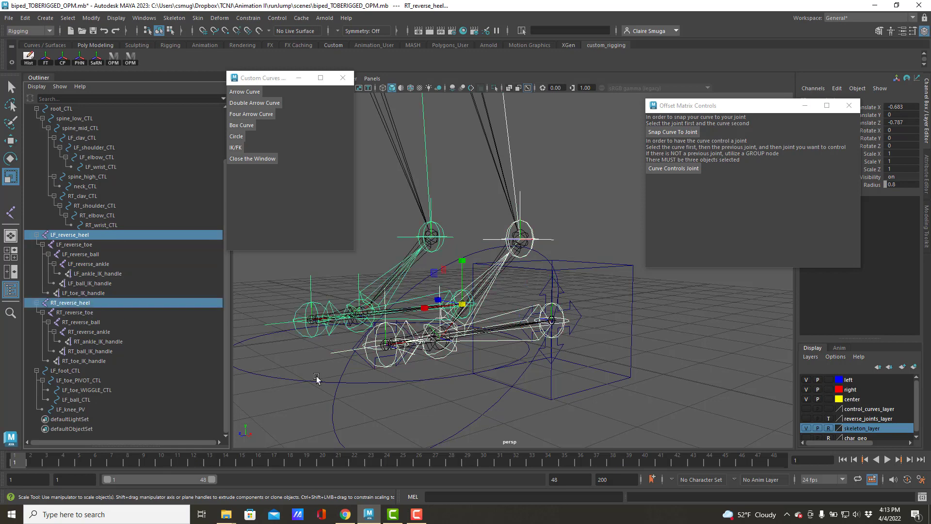
right_click(872, 428)
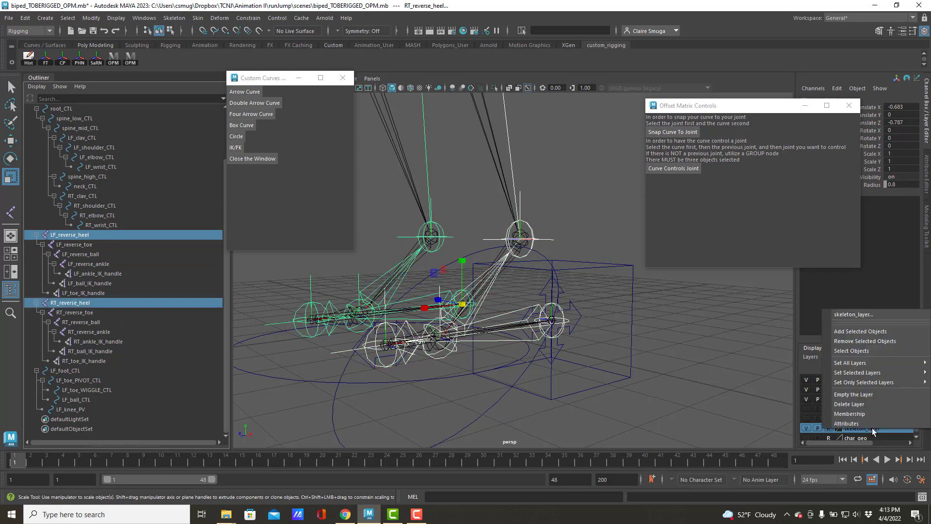
left_click(859, 334)
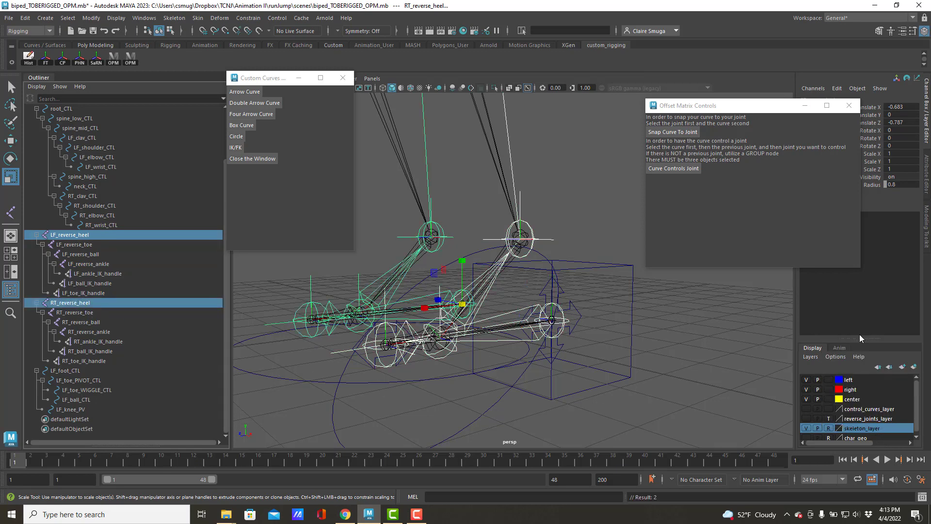
left_click(803, 426)
left_click(805, 428)
Step: Select all control vertices of the LF_ball_CTL circle and show the char_geo layer
left_click(541, 256)
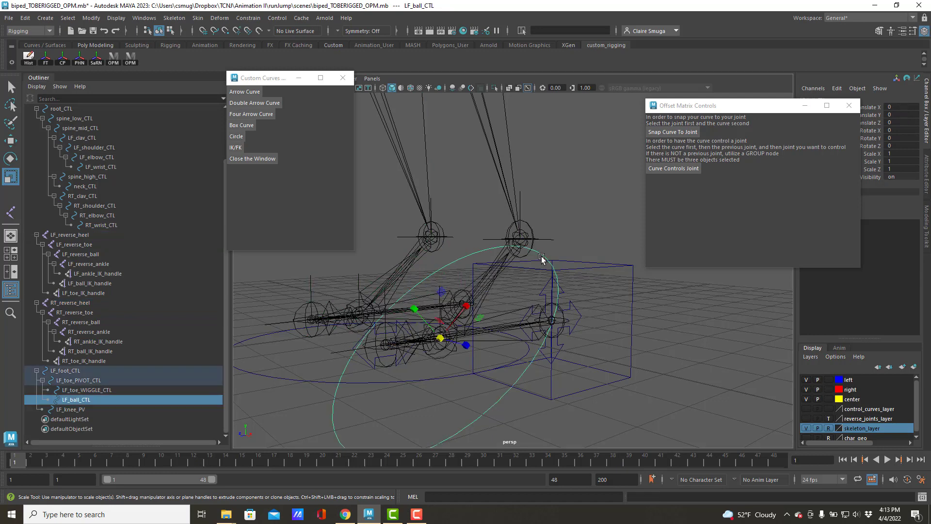
right_click_drag(541, 259, 487, 257)
left_click_drag(639, 280, 494, 263, "alt")
left_click_drag(480, 234, 640, 415)
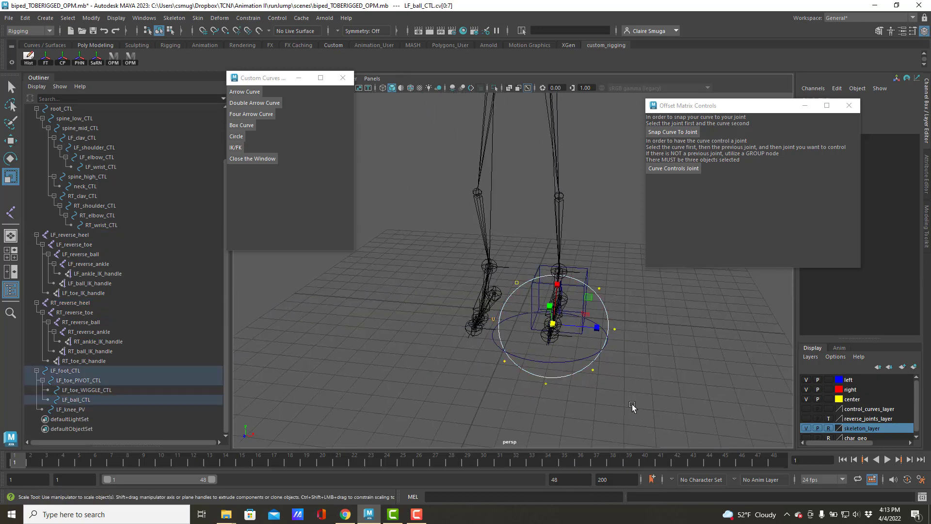
left_click(806, 438)
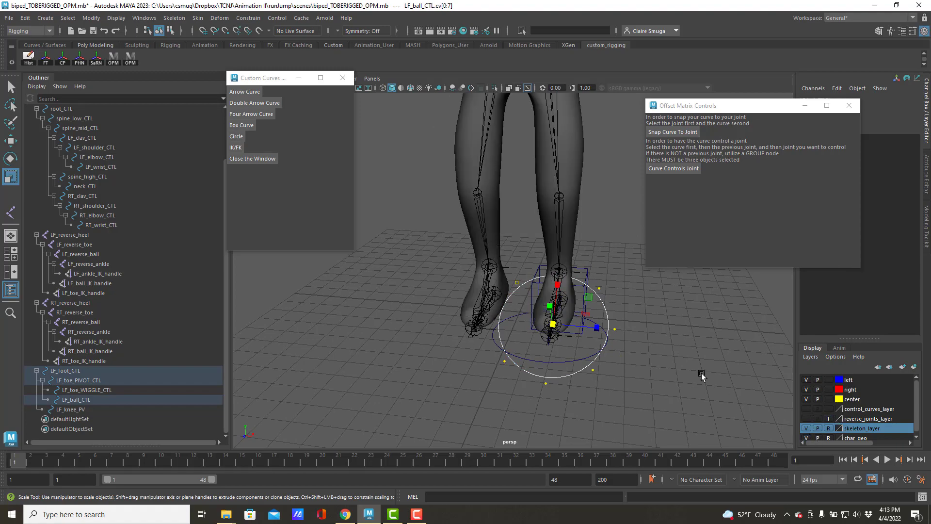
Step: Rotate the LF_ball_CTL vertices so the circle stands vertically in line with the left foot in the front view
mouse_move(757, 369)
left_mouse_down("alt")
mouse_move(669, 356)
mouse_move(533, 310)
left_mouse_up("alt")
scroll(660, 353, "up", 5)
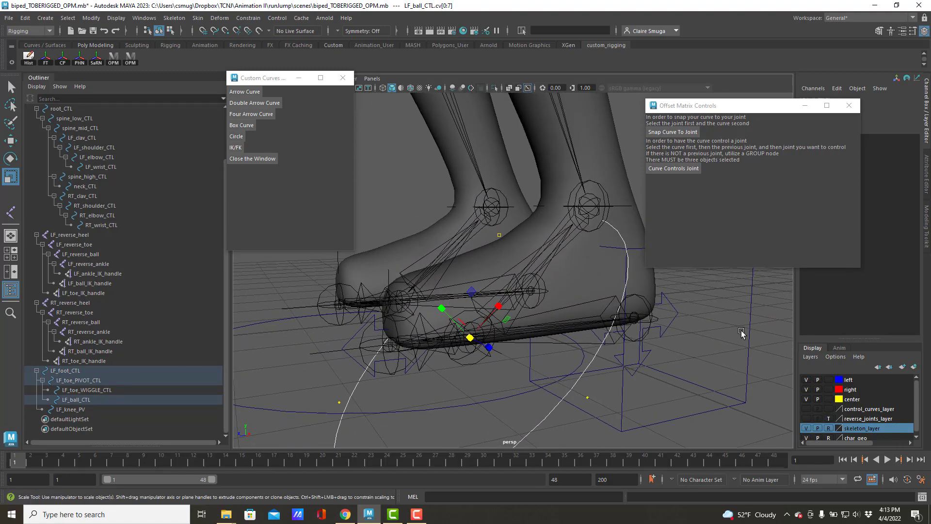
key("e")
left_click_drag(466, 295, 448, 315)
left_click_drag(479, 372, 479, 333)
left_click_drag(470, 311, 467, 305)
key("space")
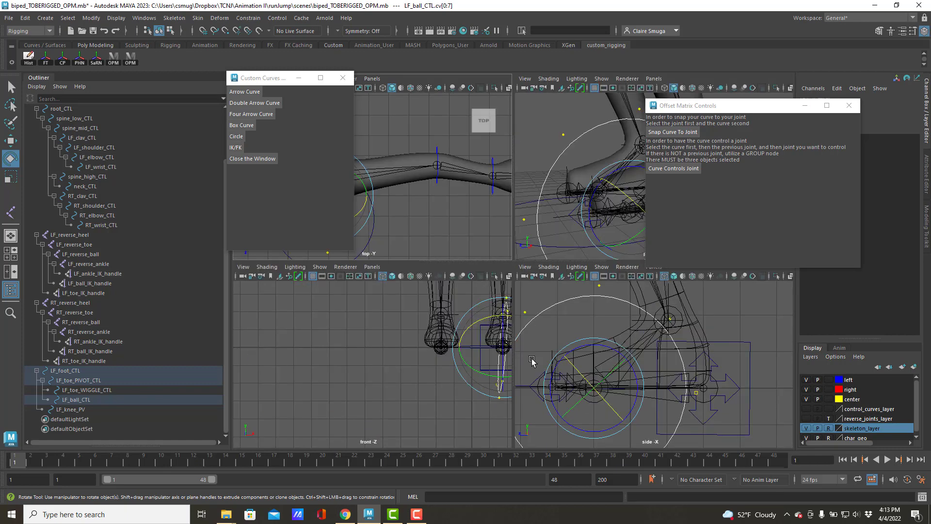
middle_click_drag(450, 361, 345, 375, "alt")
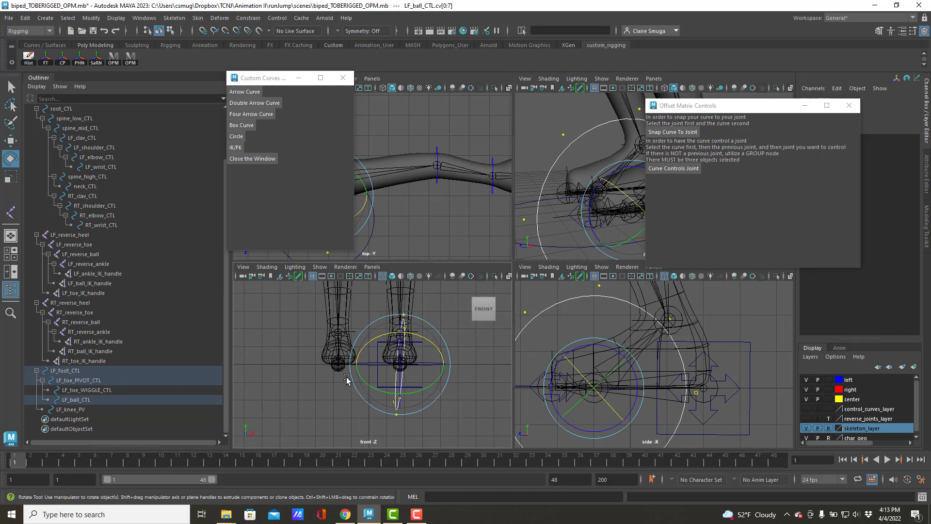
right_click_drag(346, 375, 469, 357, "alt")
left_click_drag(462, 351, 458, 350)
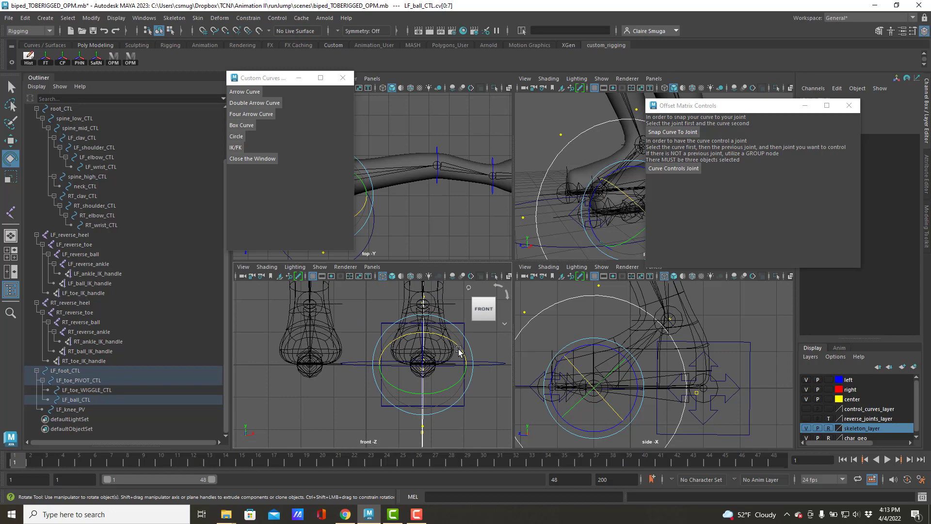
Step: Scale the LF_ball_CTL vertices down to under half size and raise the circle above the ball of the foot
key("r")
left_click_drag(467, 365, 431, 368)
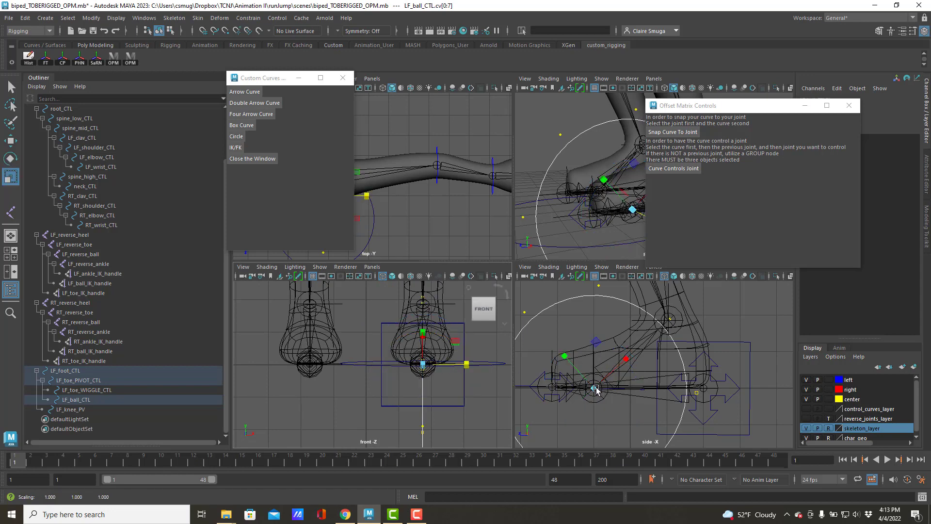
left_click_drag(595, 388, 510, 382)
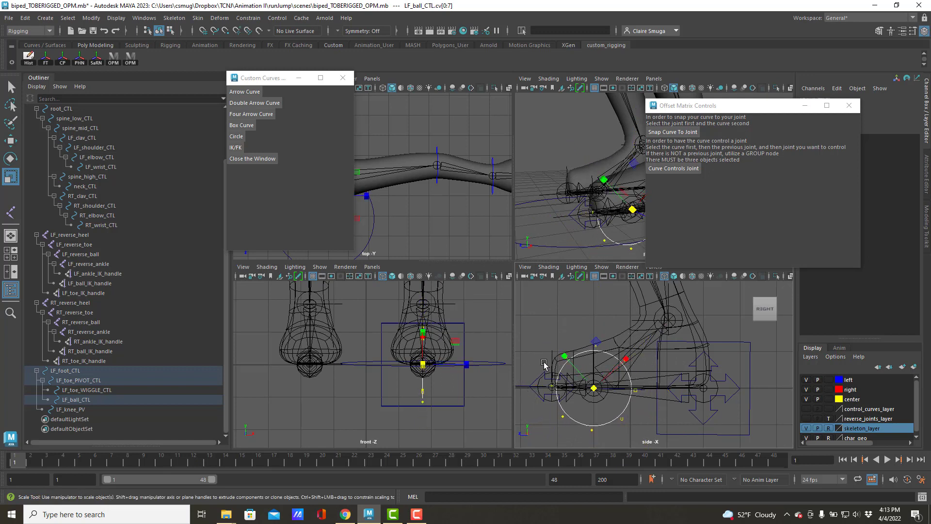
left_click_drag(595, 388, 601, 387)
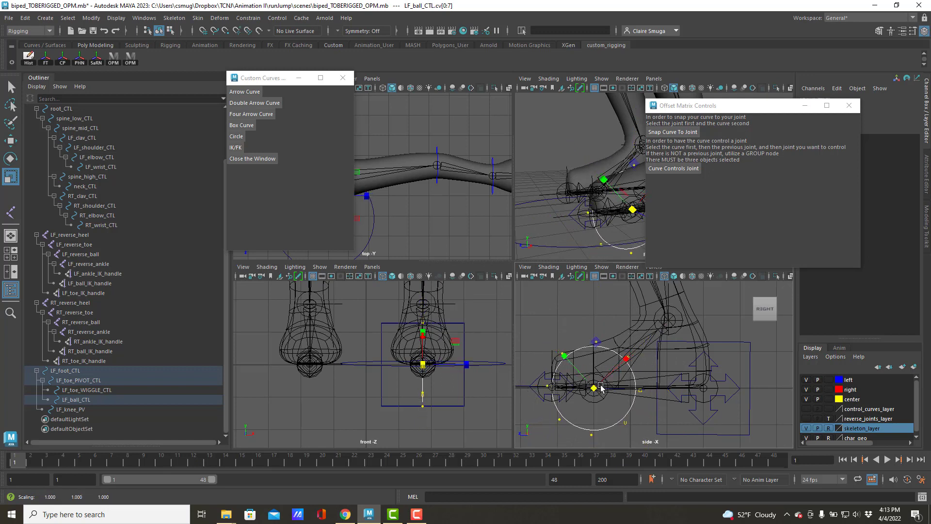
key("w")
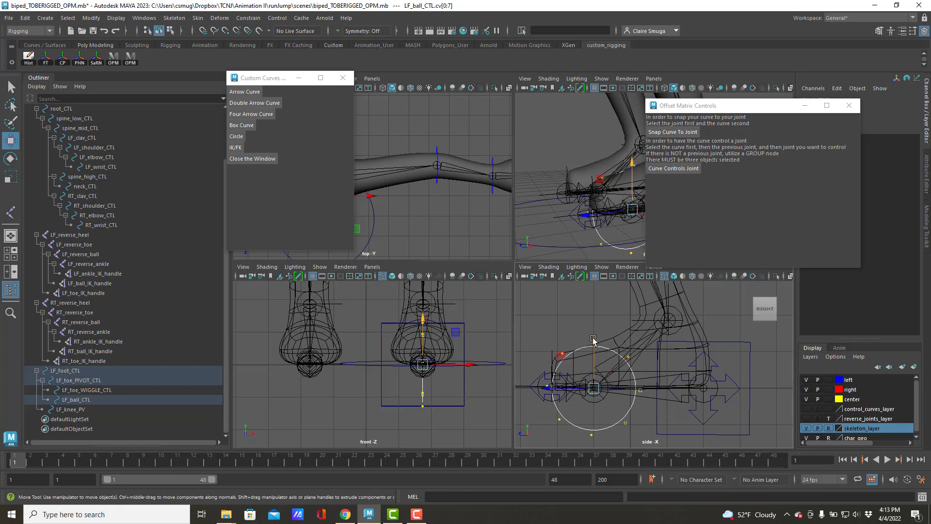
left_click_drag(595, 341, 595, 308)
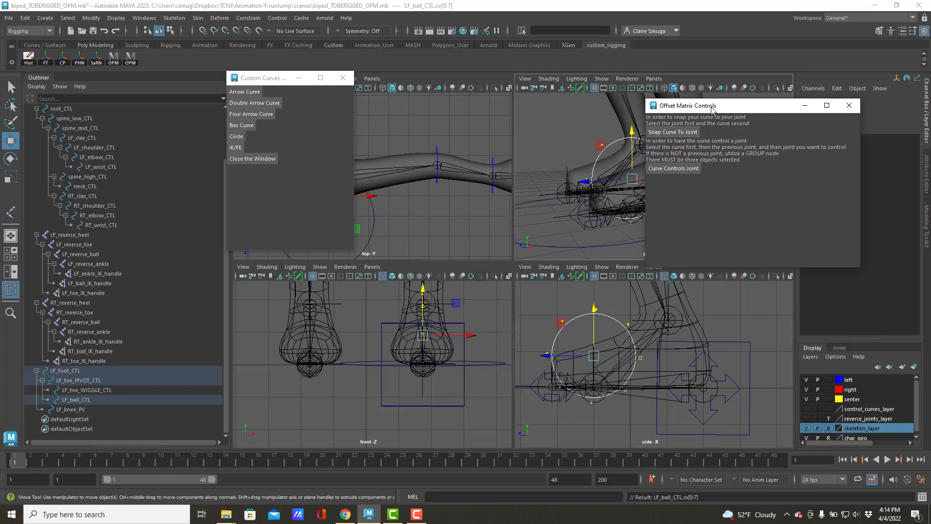
left_click_drag(651, 106, 751, 164)
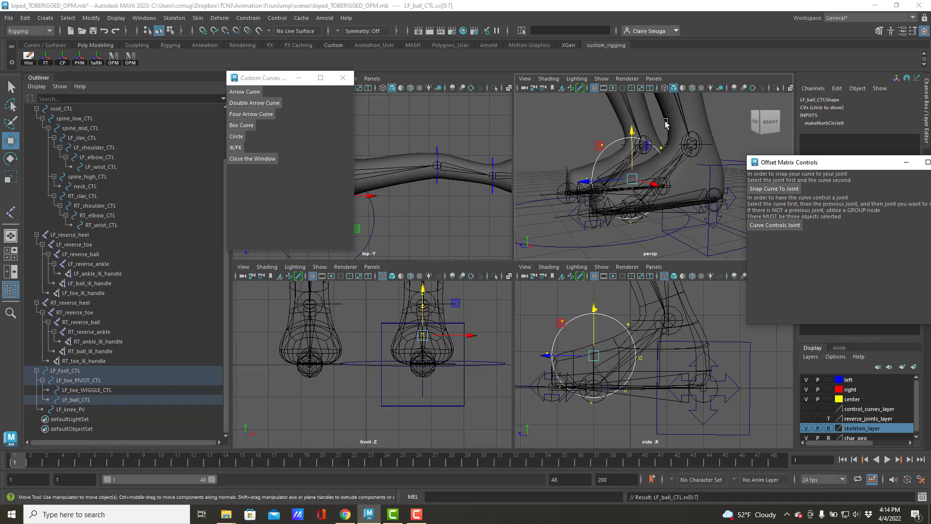
Step: Switch LF_toe_PIVOT_CTL to control vertex editing and select part of its vertices in the front view
left_click(583, 246)
scroll(611, 222, "down", 5)
left_click_drag(577, 207, 593, 225, "alt")
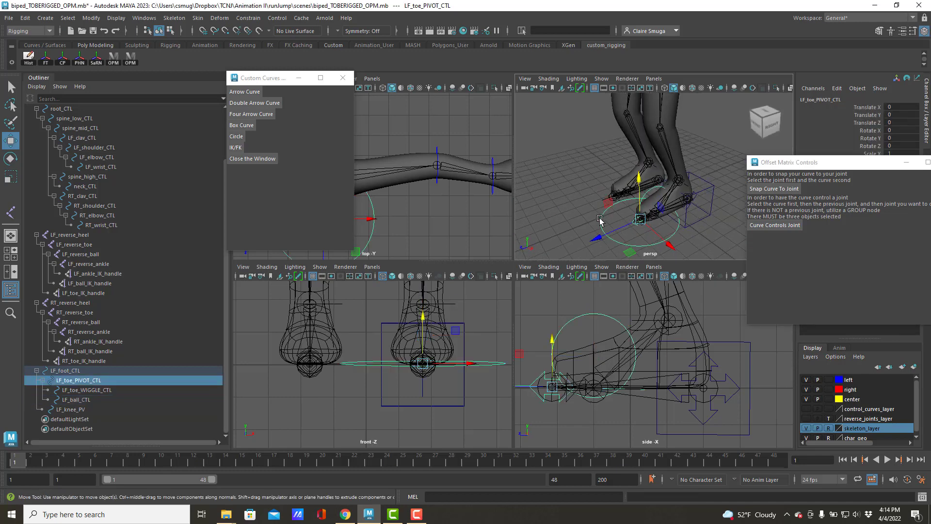
right_click_drag(600, 221, 565, 213)
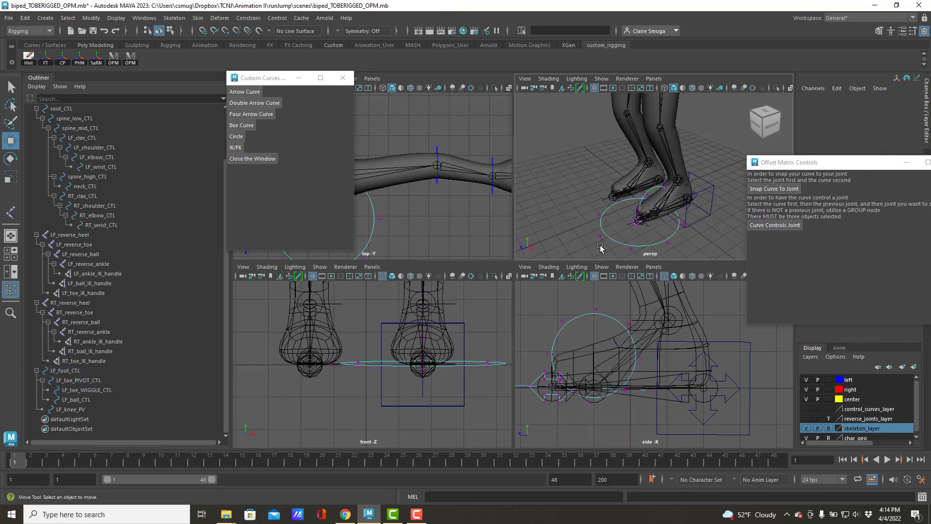
left_click_drag(318, 323, 460, 338)
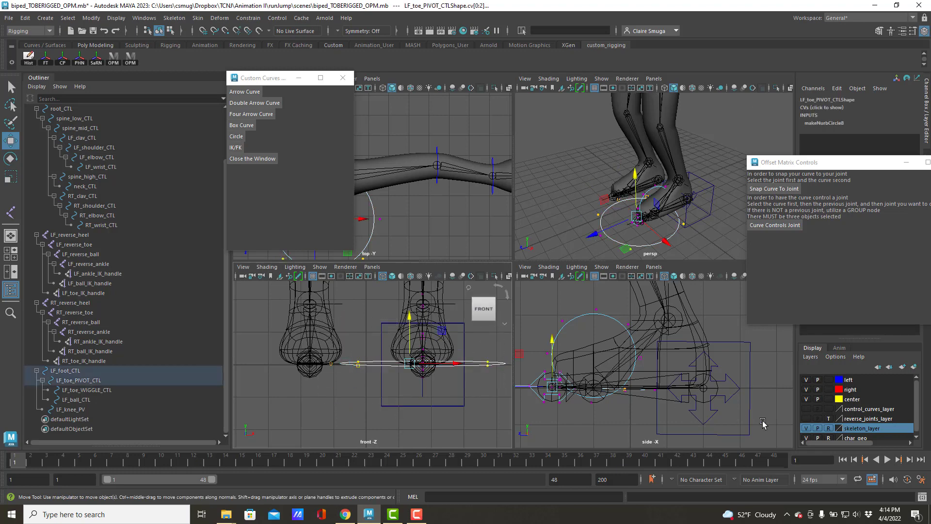
Step: Hide the char_geo layer and add the remaining control vertices of the LF_toe_PIVOT_CTL circle to the selection
scroll(374, 208, "down", 10)
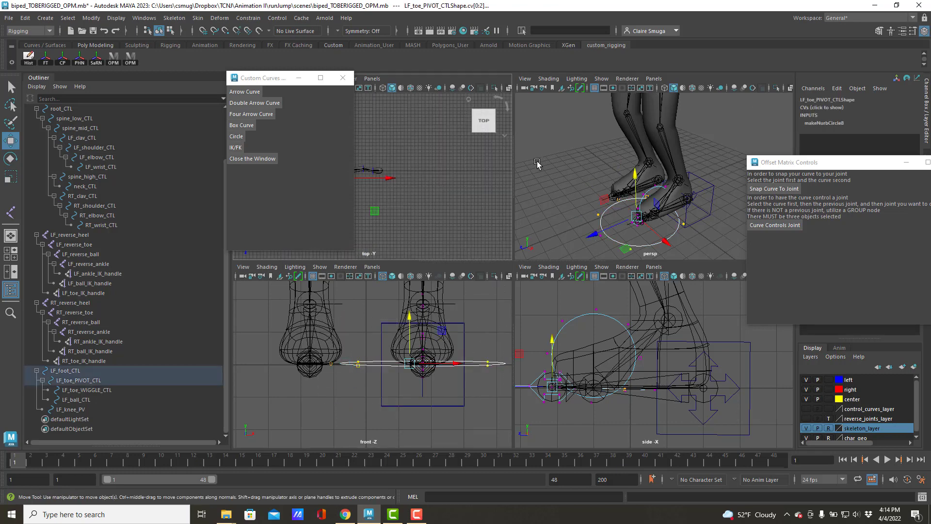
scroll(365, 180, "up", 4)
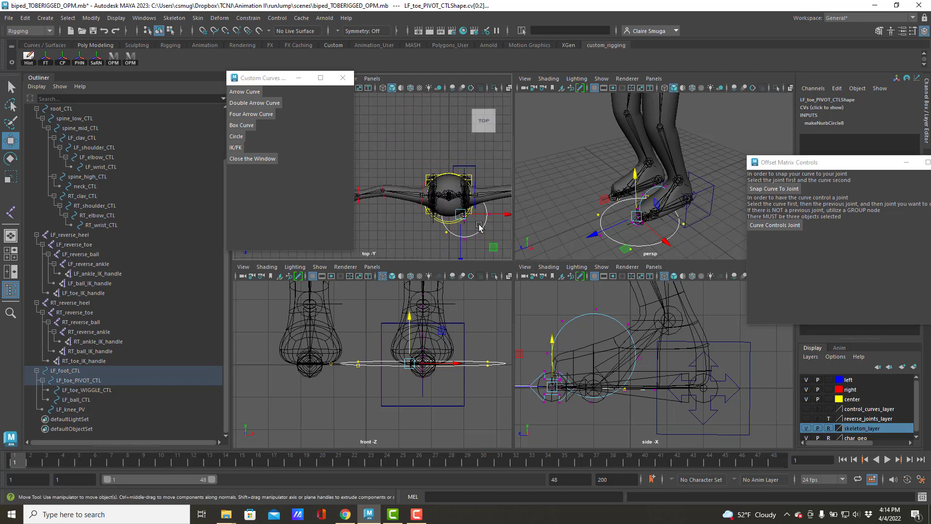
left_click_drag(459, 210, 503, 234)
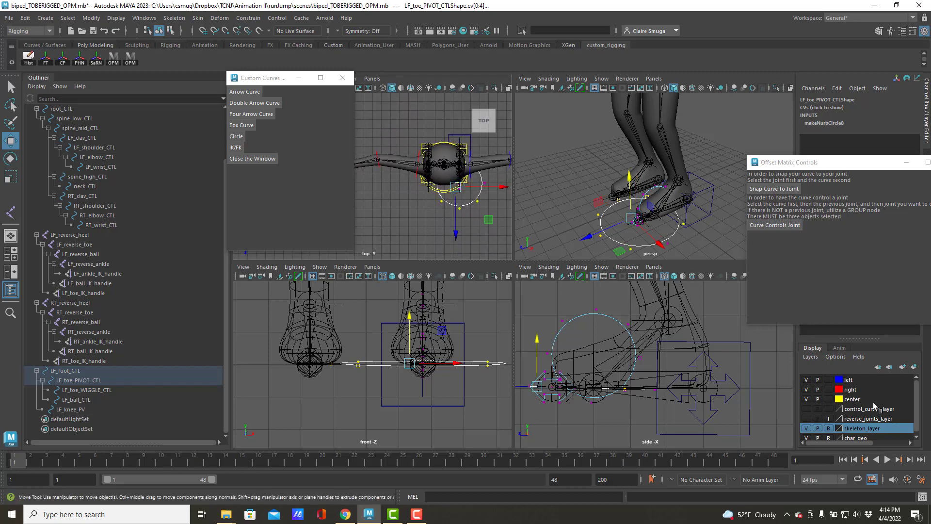
left_click(806, 438)
scroll(363, 207, "up", 5)
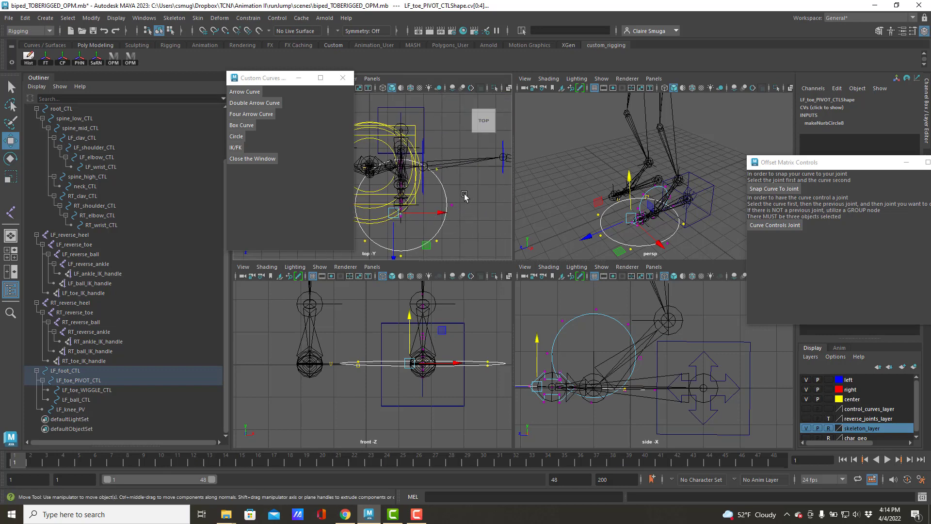
left_click_drag(446, 212, 446, 212, "shift")
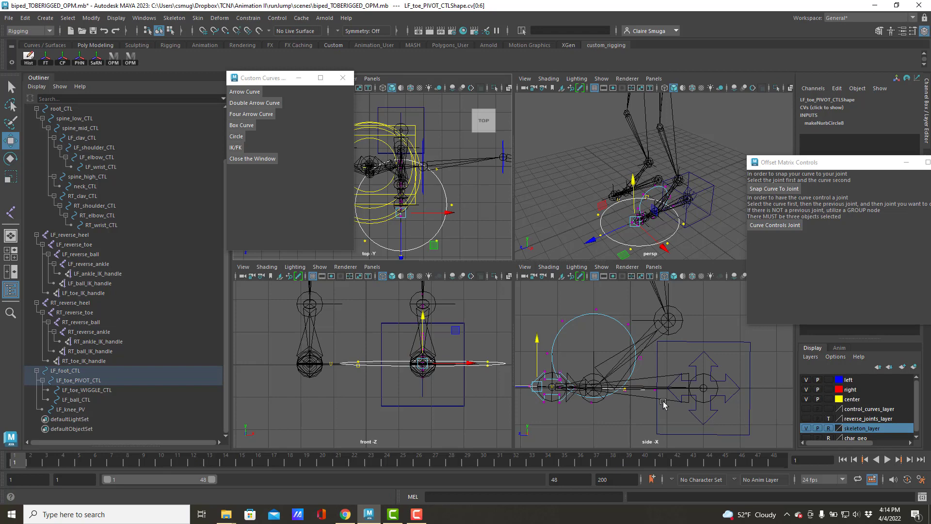
left_click_drag(663, 403, 652, 380, "shift")
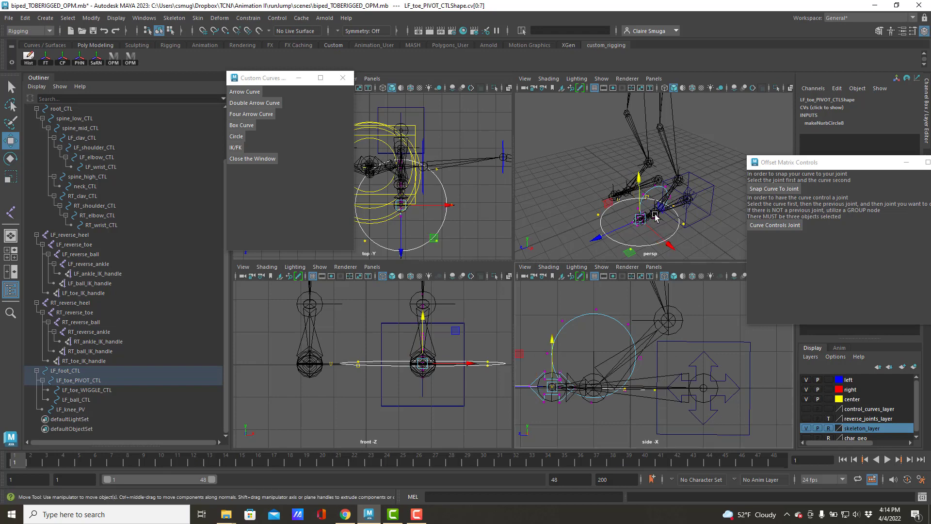
Step: Show the char_geo layer again and scale the LF_toe_PIVOT_CTL vertices down to about half size around the toe
left_click(805, 437)
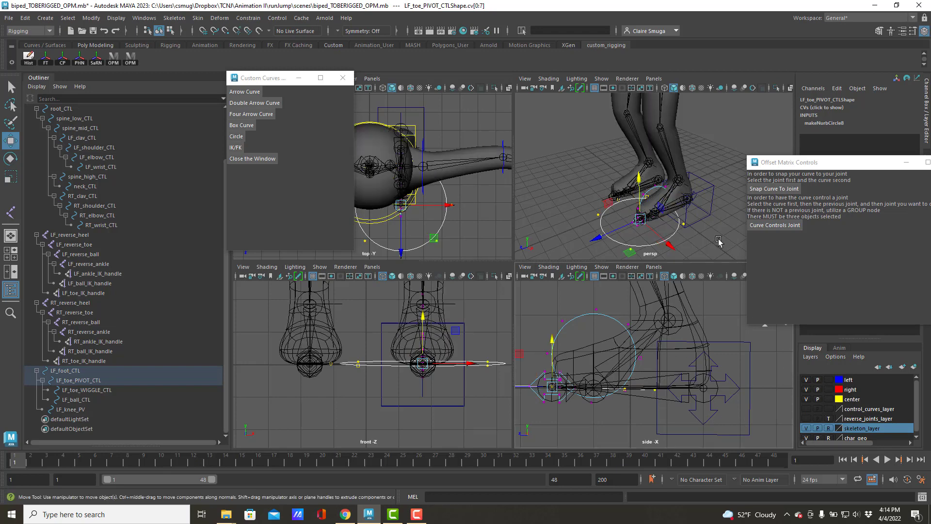
key("r")
left_click_drag(639, 219, 673, 213)
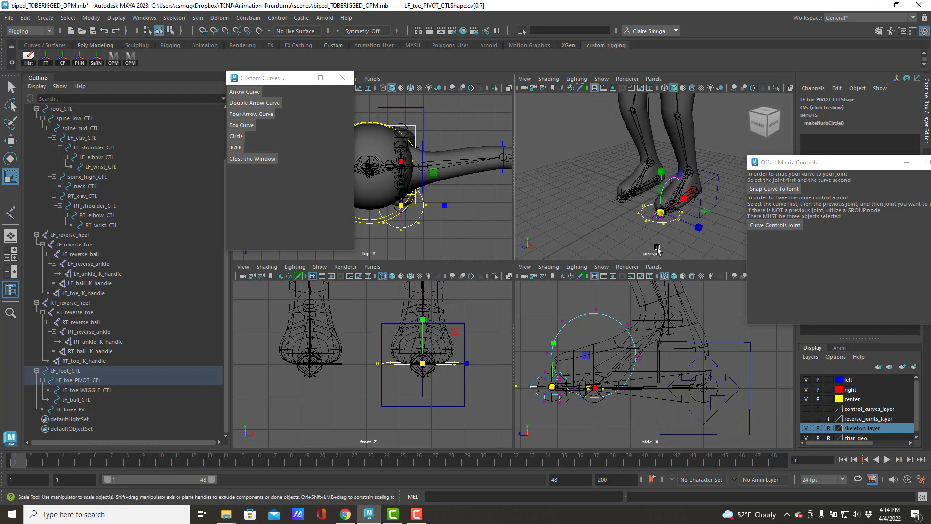
Step: Select all control vertices of the LF_toe_WIGGLE_CTL arrow curve at the toe tip in the side view
middle_click_drag(548, 422, 579, 406, "alt")
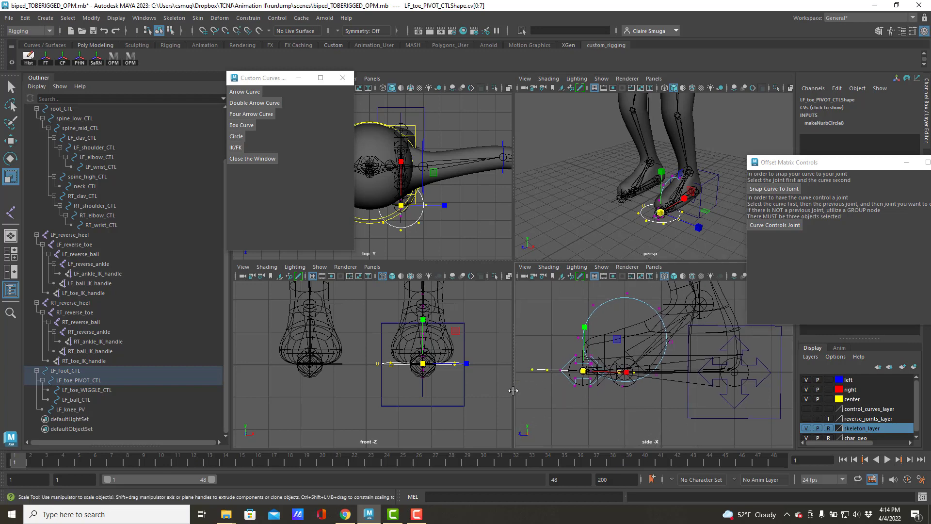
right_click_drag(580, 392, 650, 380, "alt")
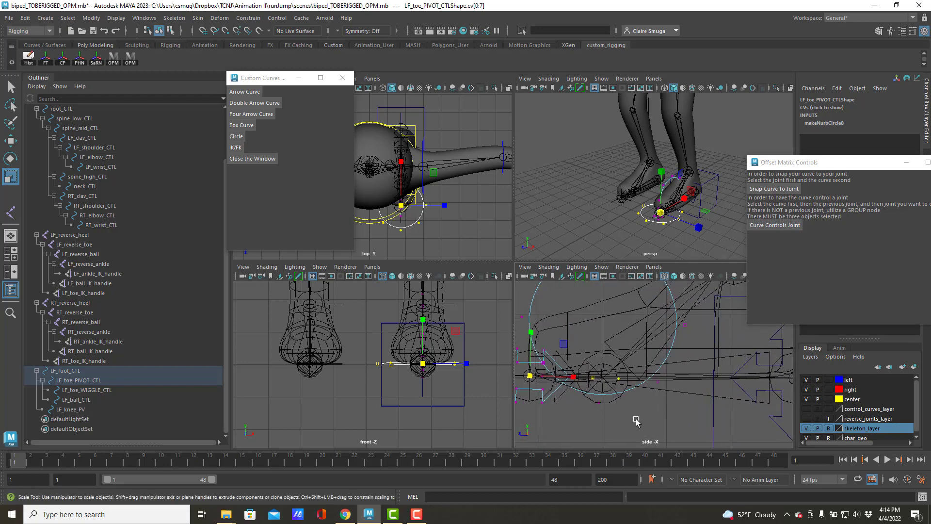
middle_click_drag(638, 388, 710, 422, "alt")
left_click_drag(603, 379, 635, 422)
left_click_drag(660, 349, 626, 382)
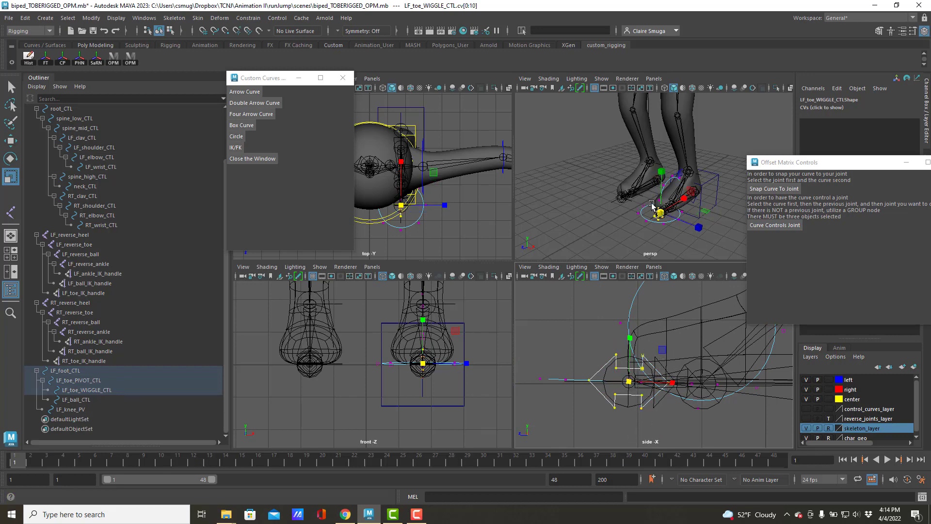
Step: Rotate the LF_toe_WIGGLE_CTL vertices so the double arrow stands upright and faces forward
scroll(652, 205, "up", 5)
scroll(647, 228, "down", 3)
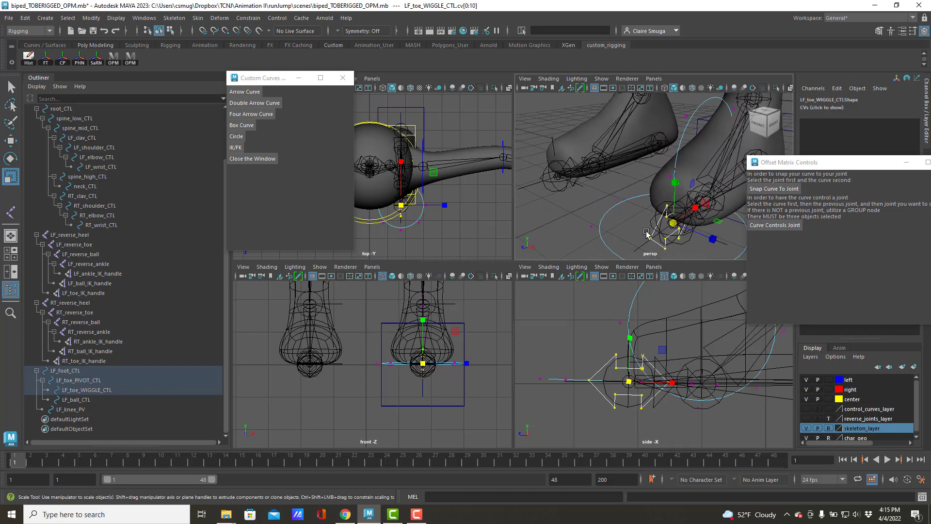
key("e")
mouse_move(647, 231)
left_mouse_down()
mouse_move(666, 180)
mouse_move(678, 204)
left_mouse_up()
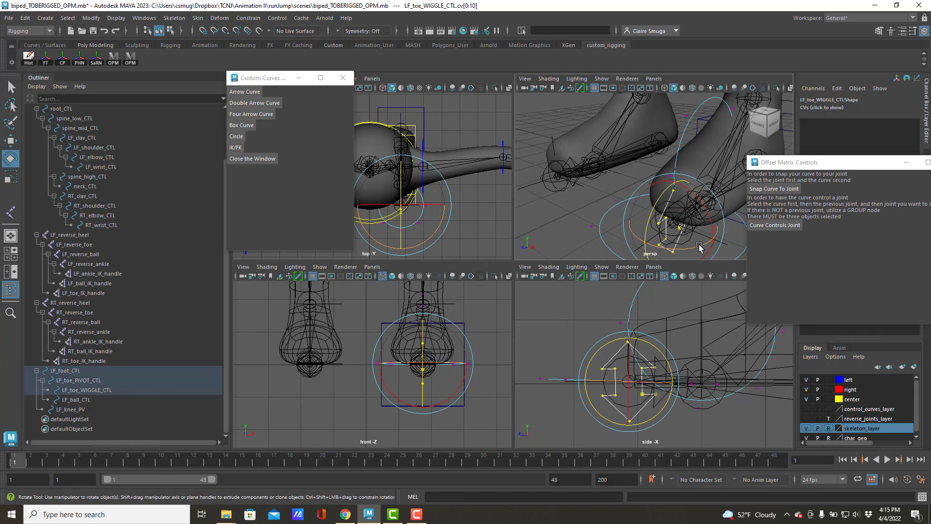
left_click_drag(699, 248, 636, 242)
left_click_drag(460, 378, 461, 380)
Step: Place the LF_toe_WIGGLE_CTL vertices just above ground in front of the toes, scale them down, and return the curve to object mode
key("r")
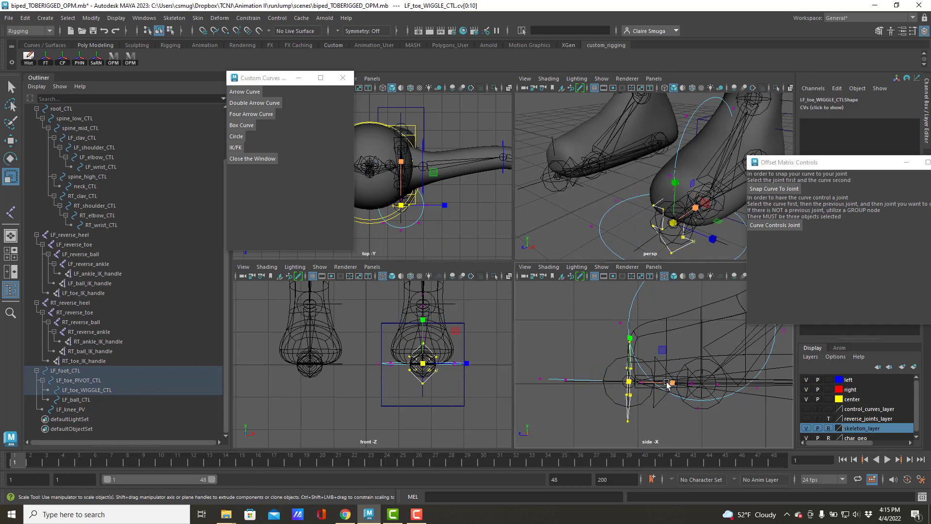
left_click_drag(604, 384, 602, 380)
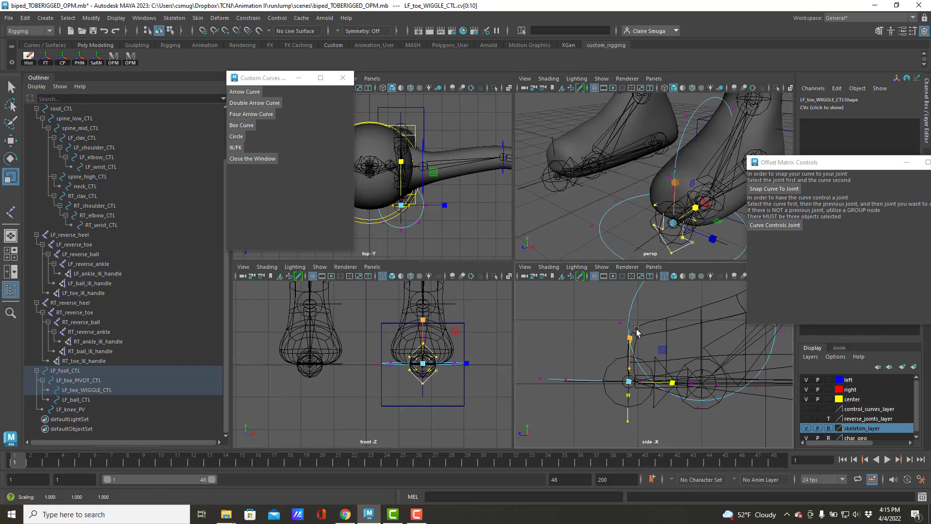
key("w")
left_click_drag(639, 245, 597, 149)
key("e")
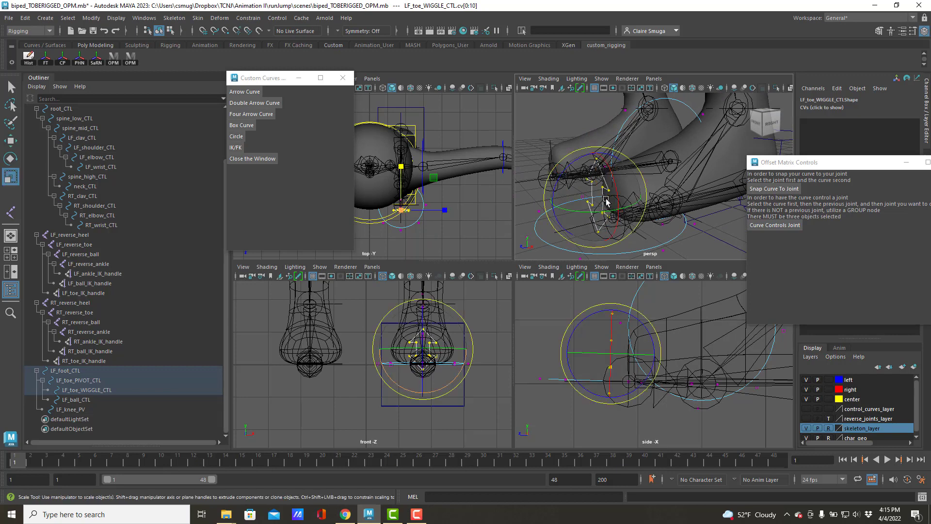
key("r")
mouse_move(597, 199)
left_mouse_down()
mouse_move(589, 202)
mouse_move(669, 193)
mouse_move(597, 187)
left_mouse_up()
key("w")
right_click_drag(596, 187, 605, 186)
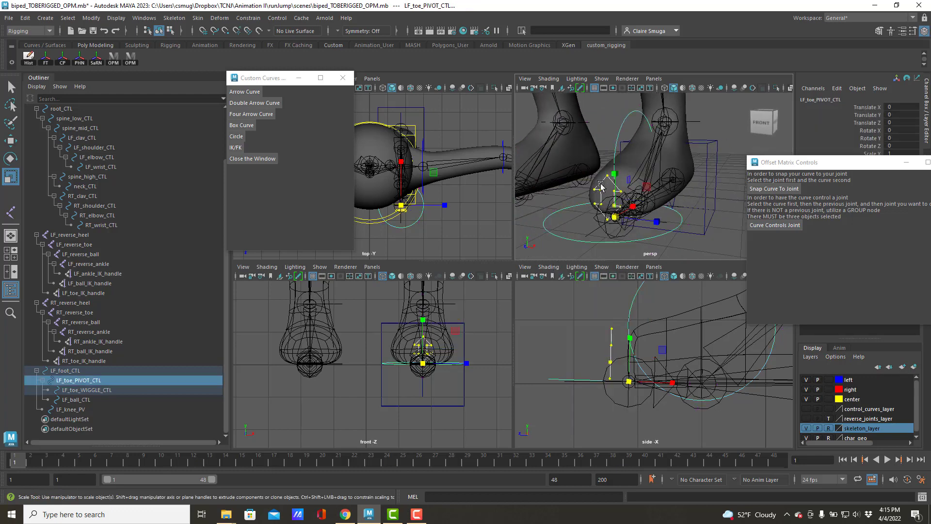
left_click(600, 186)
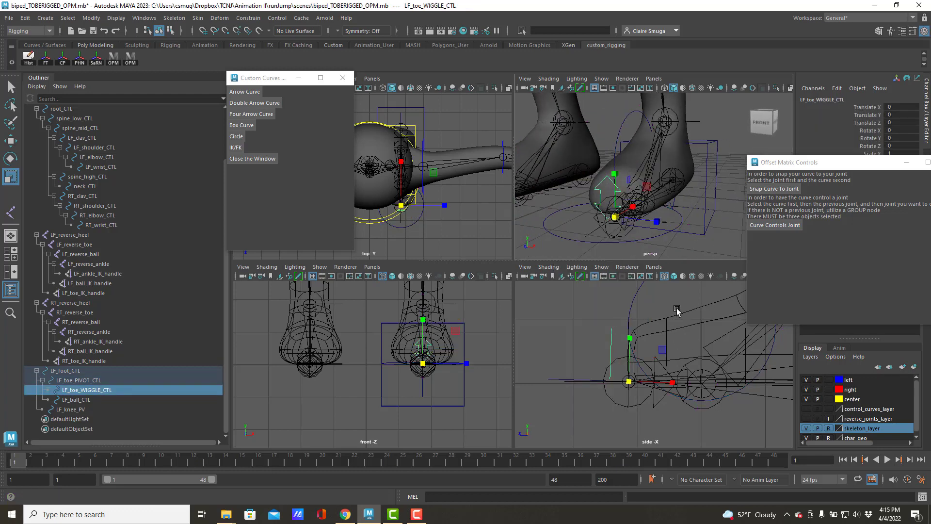
Step: Switch the LF_foot_CTL box to control vertex editing and move its upper front vertices forward above the toe tip
scroll(713, 336, "down", 5)
left_click(727, 350)
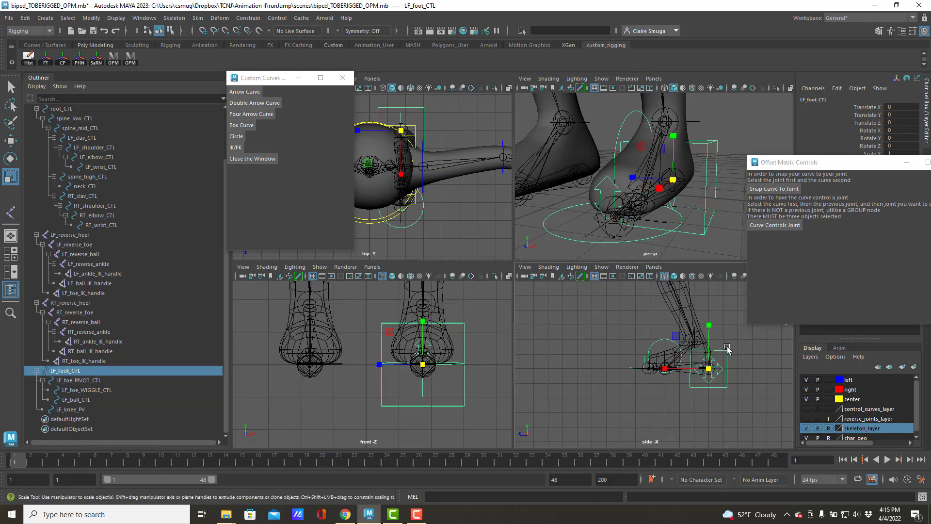
right_click_drag(727, 350, 696, 287)
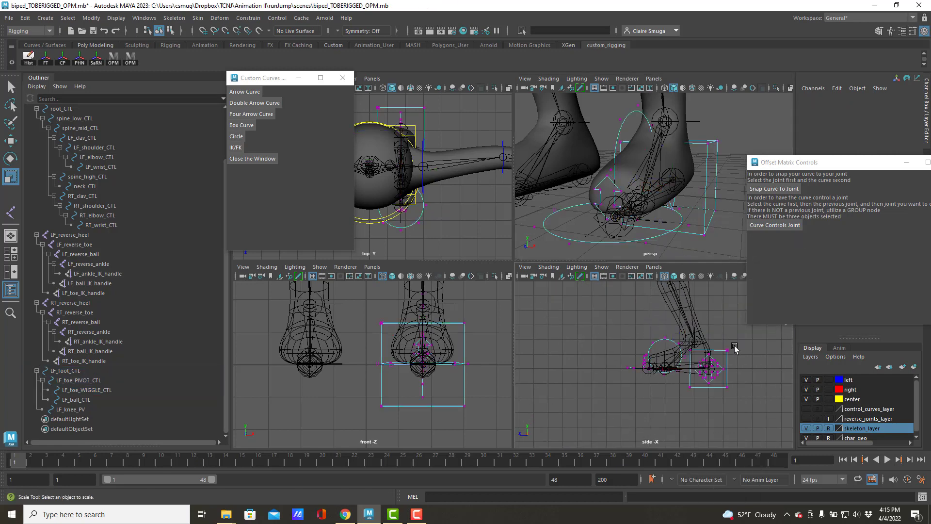
left_click_drag(685, 345, 622, 349)
key("w")
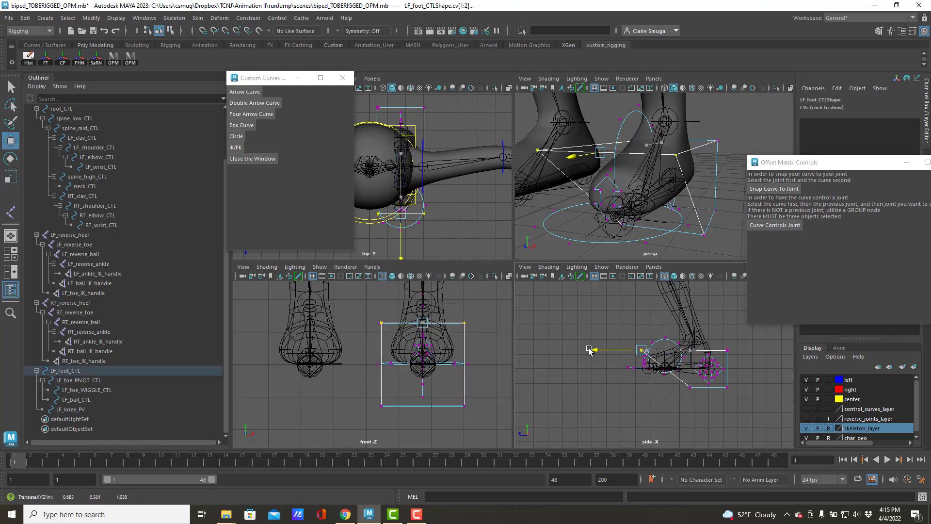
Step: Snap the lower front vertices of LF_foot_CTL up to the ground grid and move them forward beyond the toe tip
left_click_drag(697, 401, 679, 385)
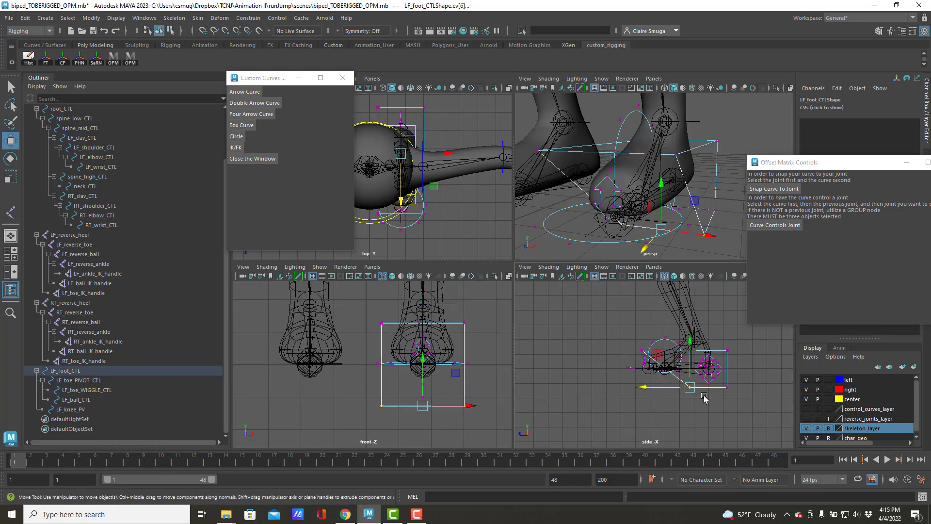
key("x")
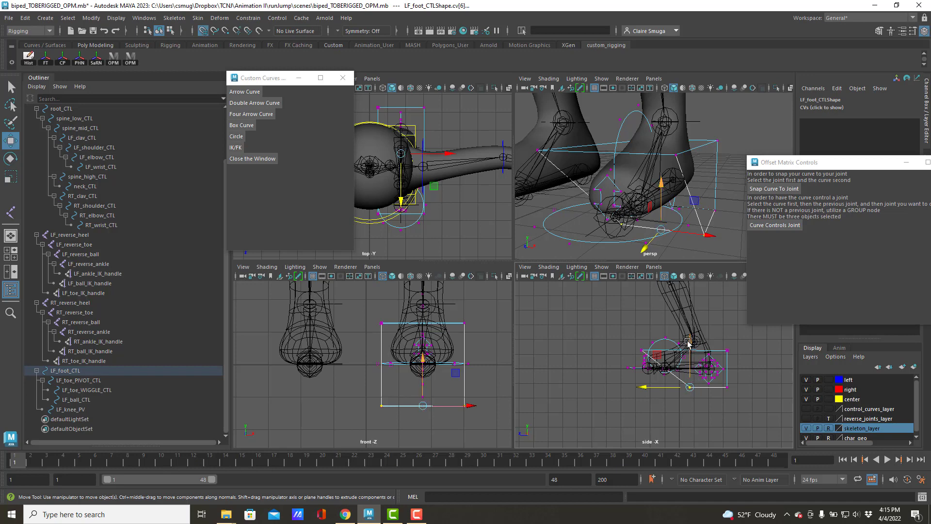
left_click_drag(688, 342, 592, 381)
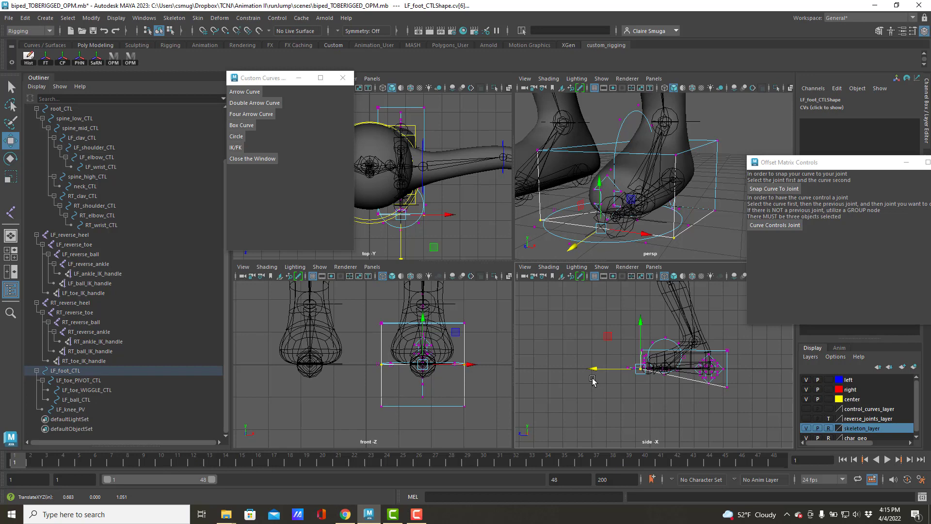
Step: Raise the lower rear vertices of LF_foot_CTL to the ground and the upper rear ones to ankle height, bringing both forward to the heel
left_click(727, 387)
left_click_drag(726, 387, 673, 374)
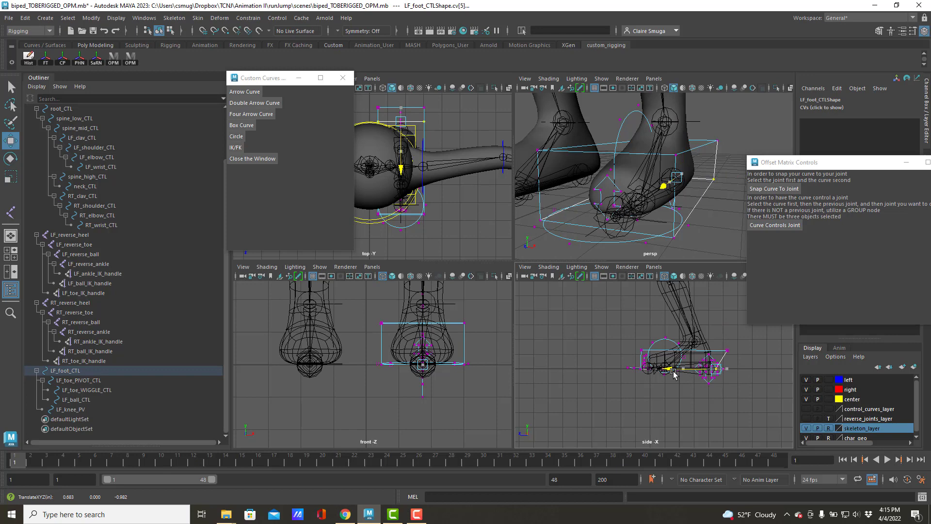
left_click(726, 350)
left_click_drag(728, 335, 670, 334)
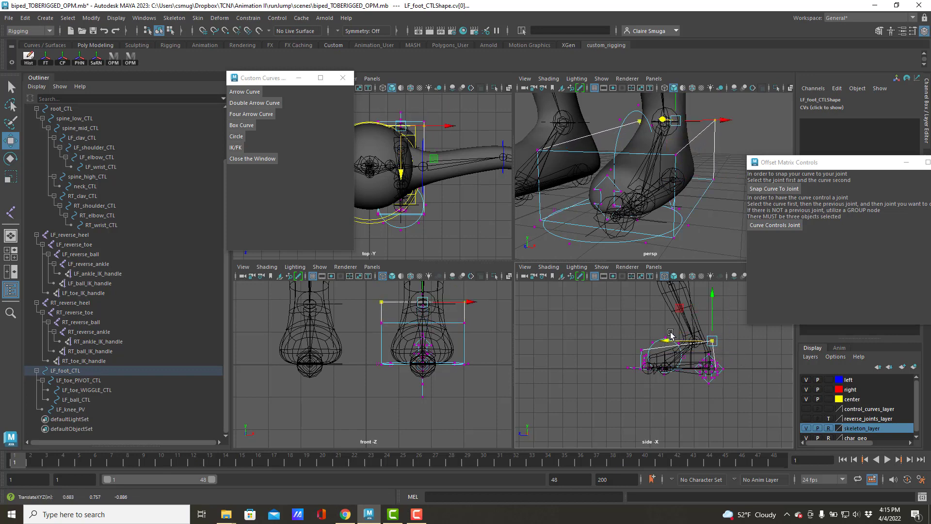
Step: Taper the LF_foot_CTL box by moving its upper vertices on both sides inward in the front view
left_click_drag(477, 340, 454, 293)
middle_click_drag(478, 354, 447, 381, "alt")
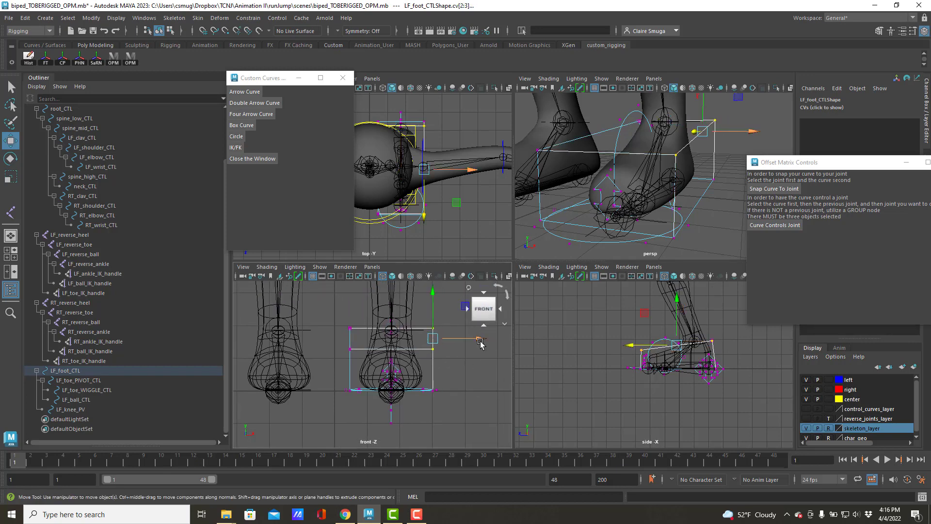
left_click_drag(478, 338, 468, 342)
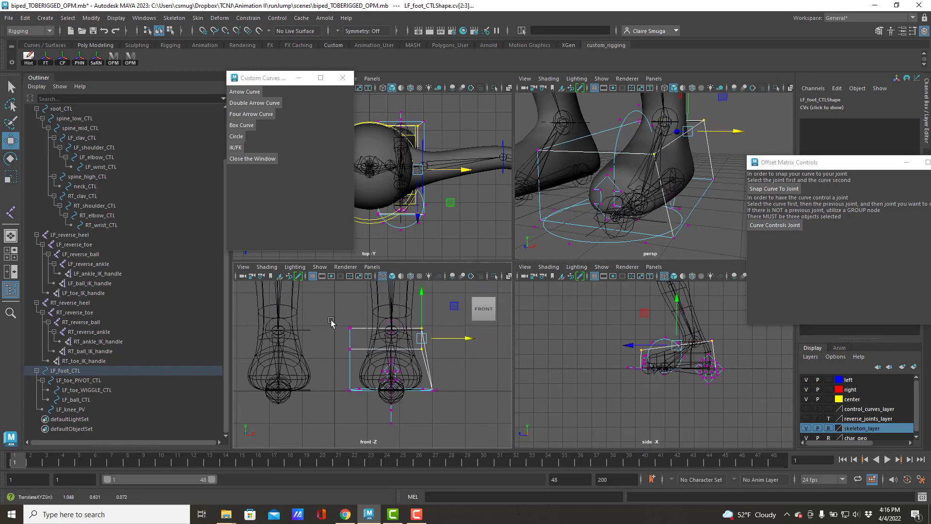
left_click_drag(333, 318, 406, 341)
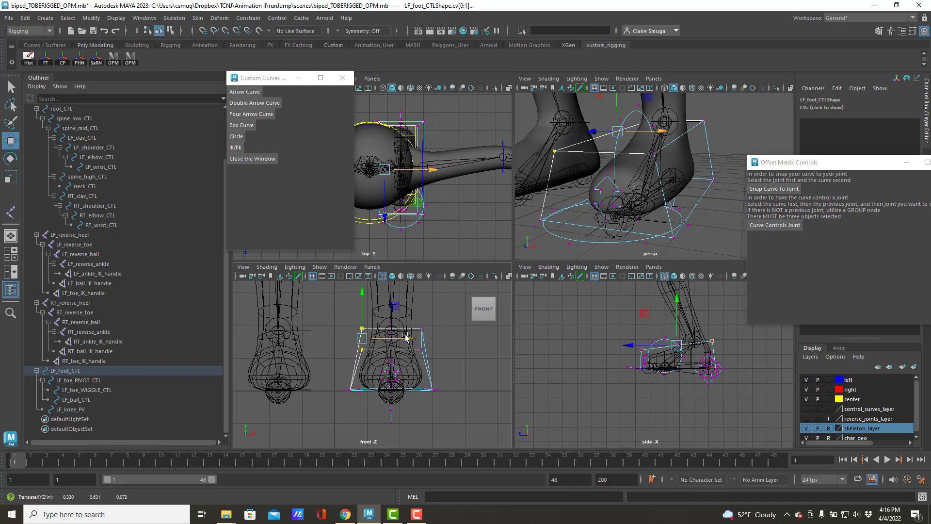
Step: Return LF_foot_CTL to object mode and select the LF_knee_PV control at the heel
left_click_drag(672, 165, 718, 195, "alt")
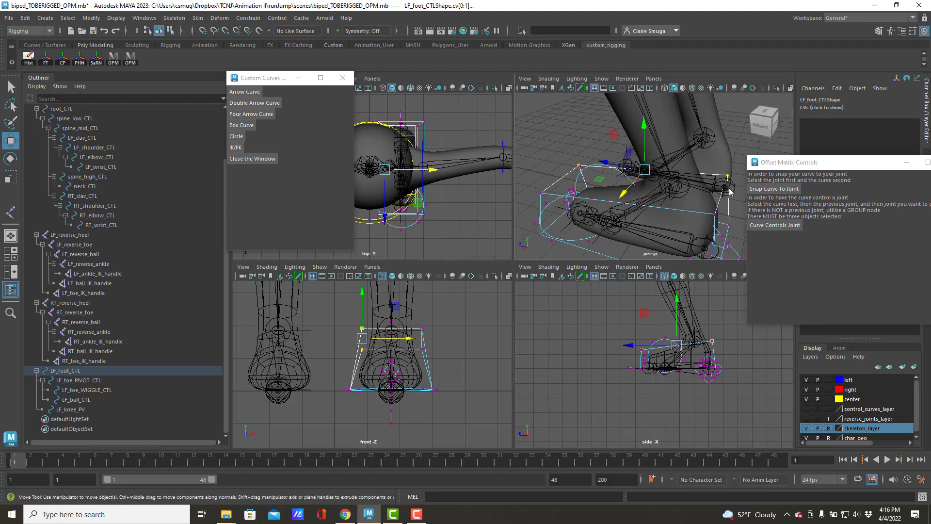
right_click_drag(730, 191, 732, 184)
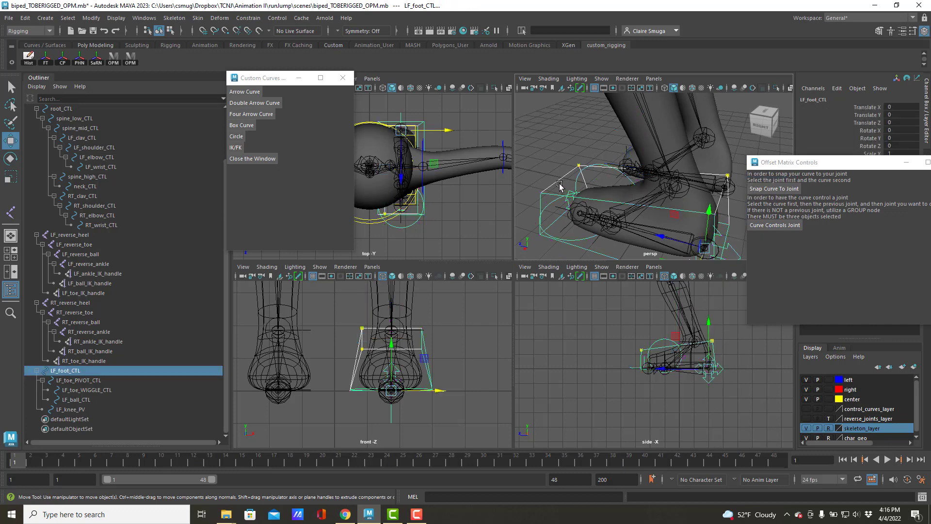
left_click_drag(560, 186, 656, 247, "alt")
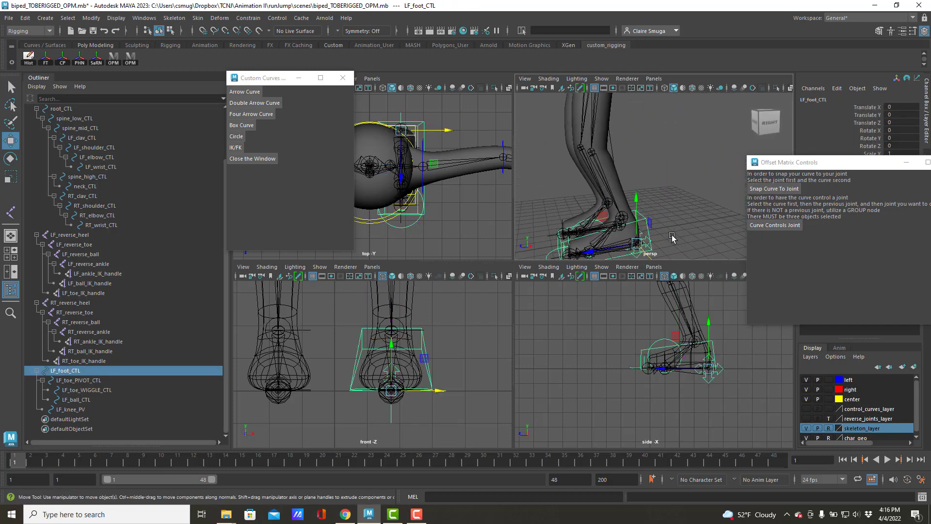
left_click(672, 237)
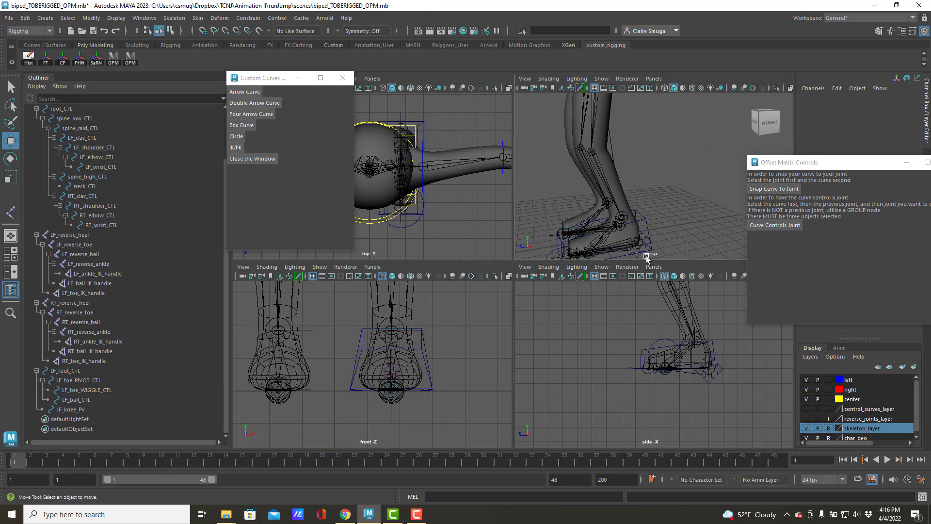
left_click_drag(662, 264, 672, 223, "alt")
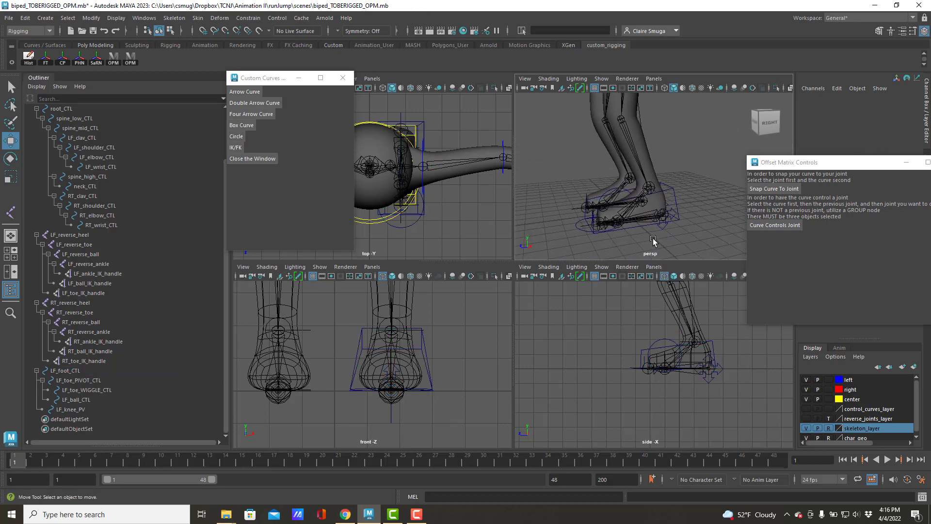
left_click(660, 230)
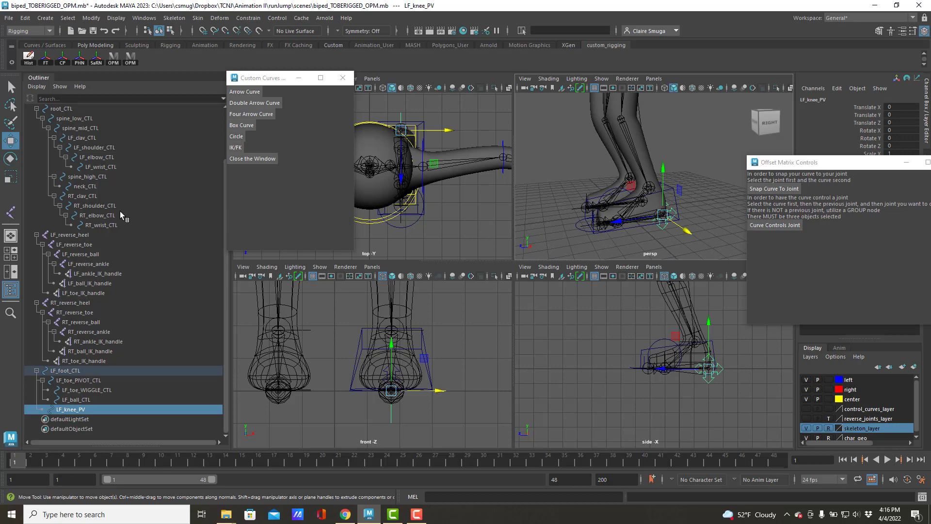
Step: Hide the char_geo layer and snap LF_knee_PV from the heel up onto the left knee joint
scroll(689, 383, "up", 3)
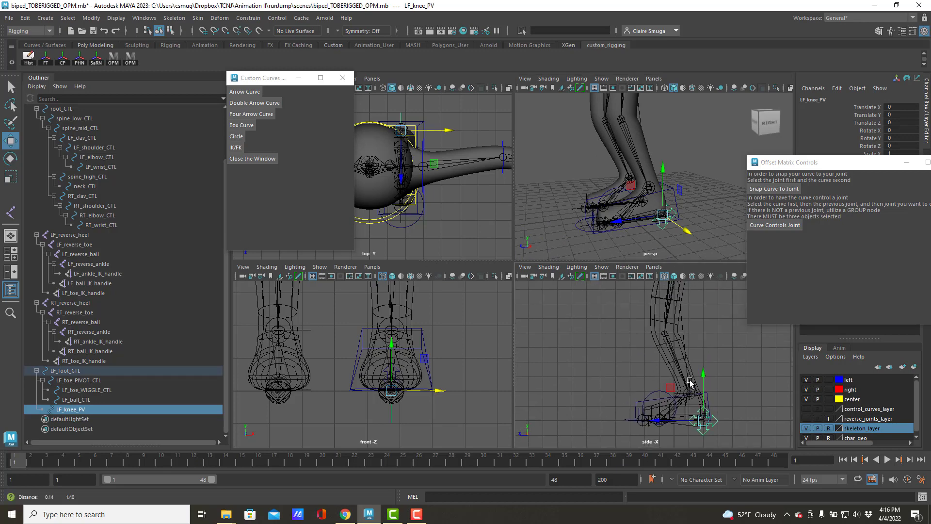
left_click(703, 387)
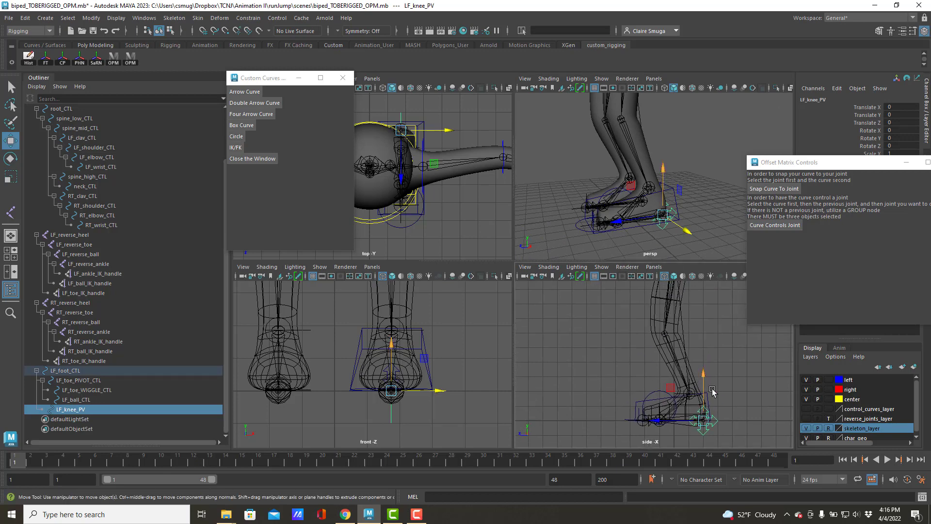
left_click(806, 438)
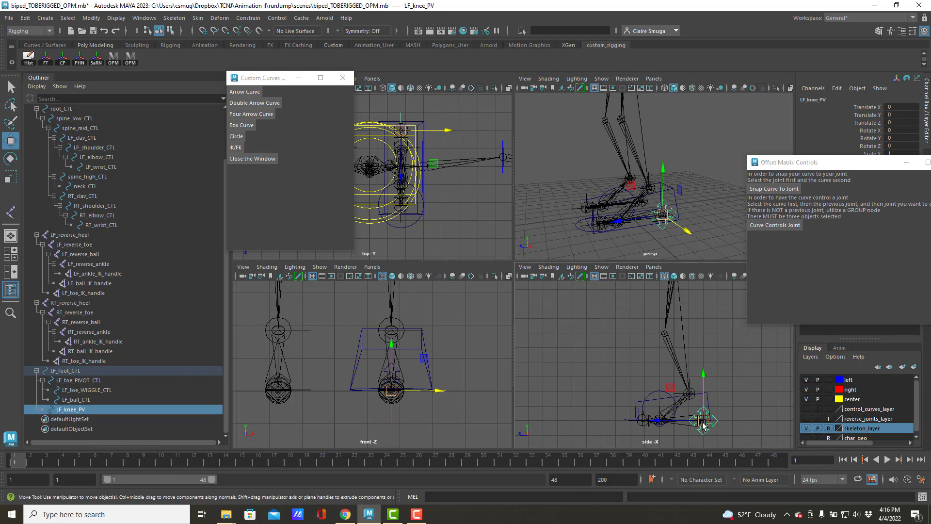
left_click_drag(703, 425, 675, 342)
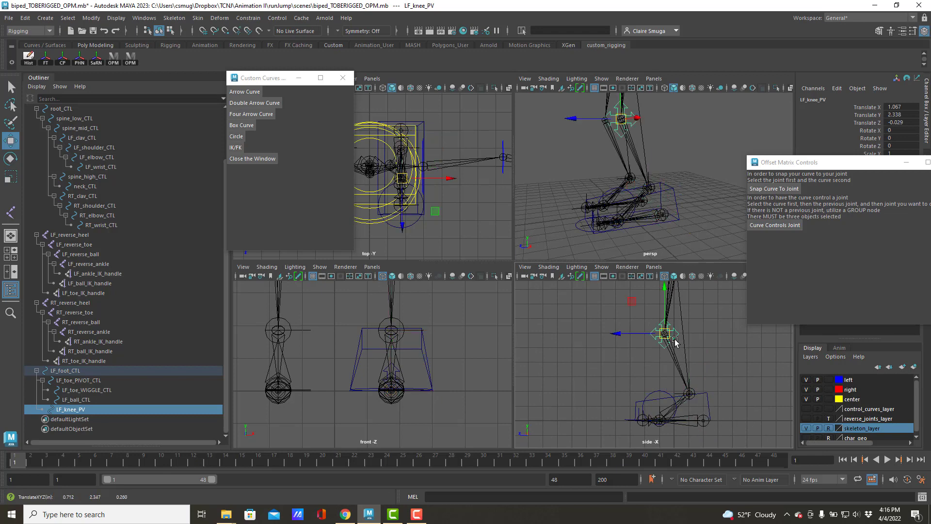
scroll(474, 370, "down", 5)
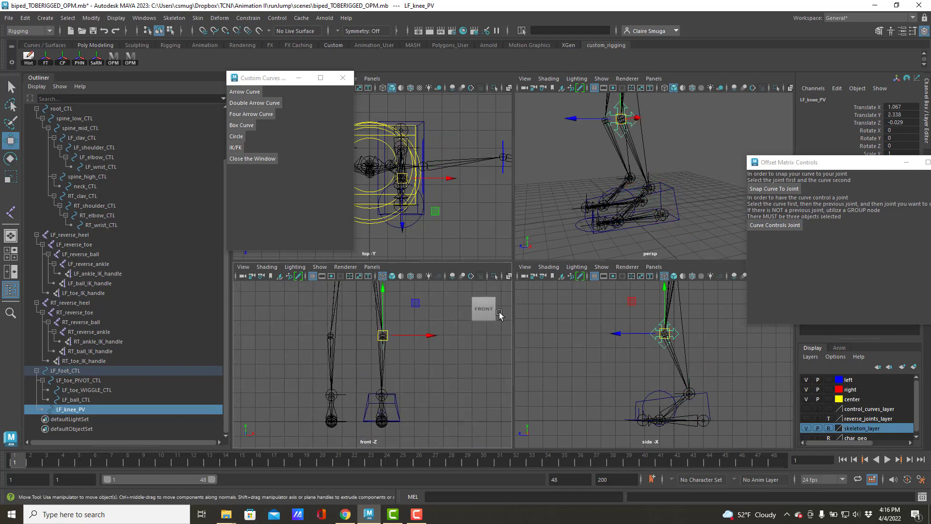
Step: Rotate LF_knee_PV about the Y axis to face forward, setting its Rotate Y to exactly 90
left_click_drag(814, 163, 779, 230)
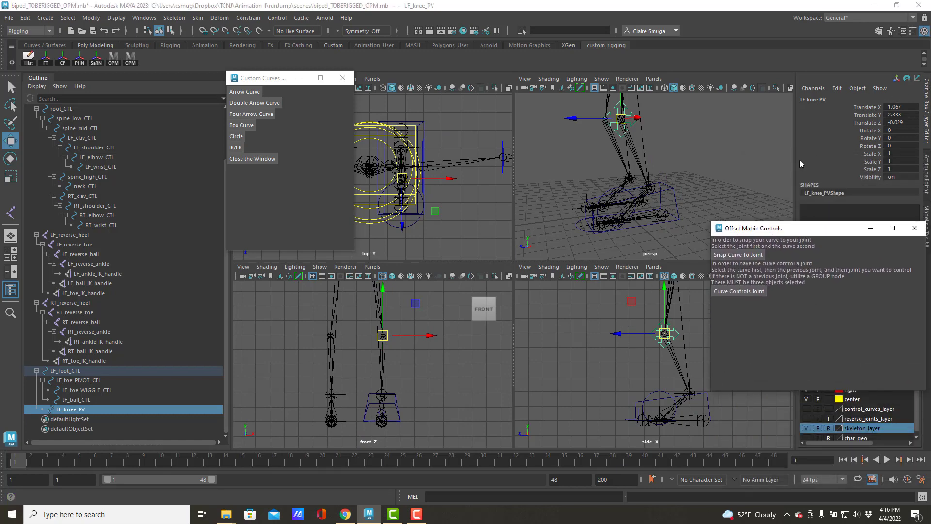
key("e")
left_click_drag(696, 335, 632, 335)
left_click_drag(621, 146, 639, 187, "alt")
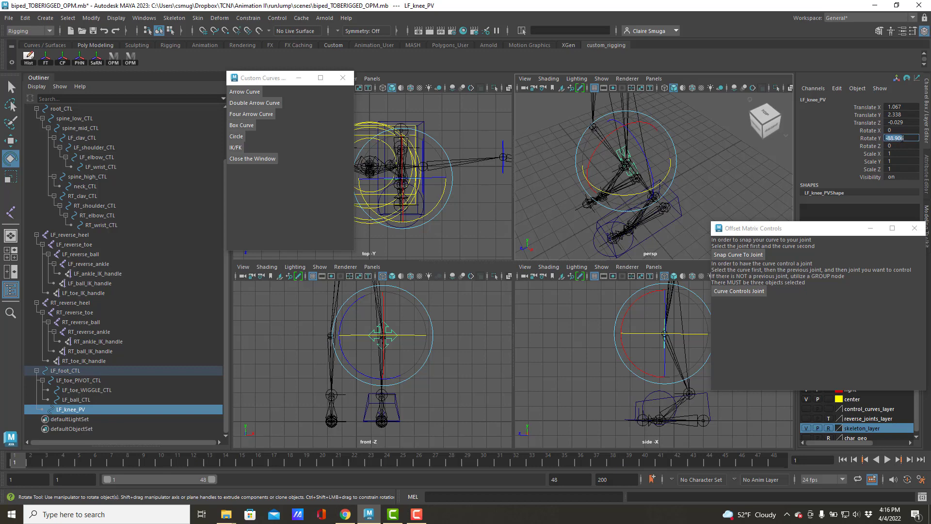
type("90")
key("Return")
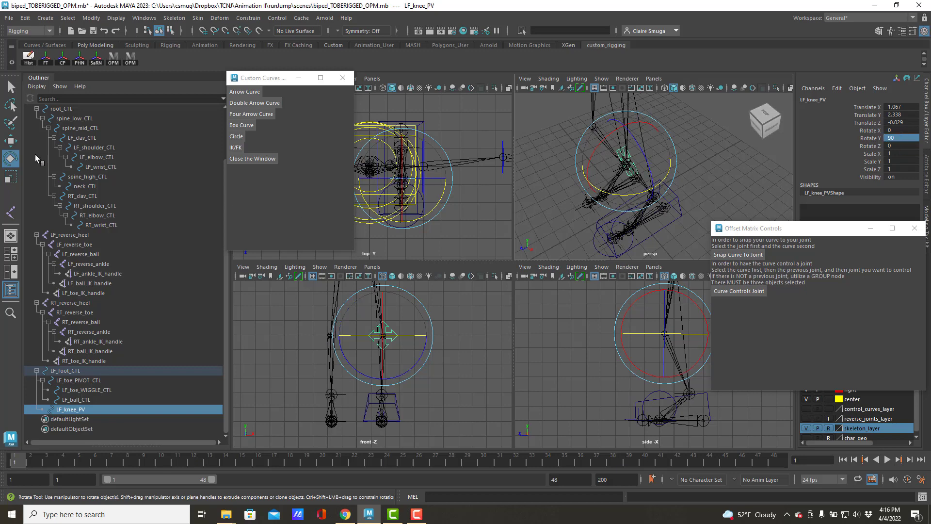
Step: Move LF_knee_PV straight forward to sit in front of the left knee and freeze its transformations
left_click(10, 141)
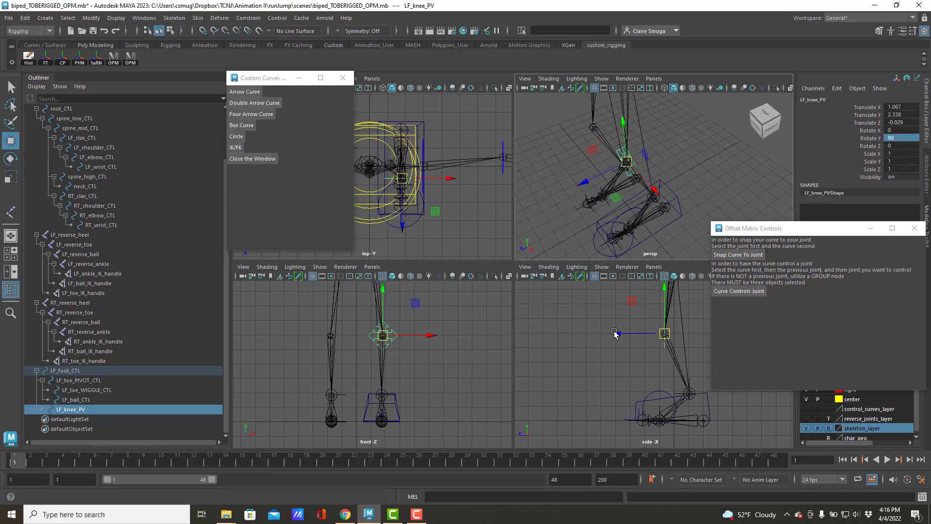
left_click_drag(616, 336, 585, 331)
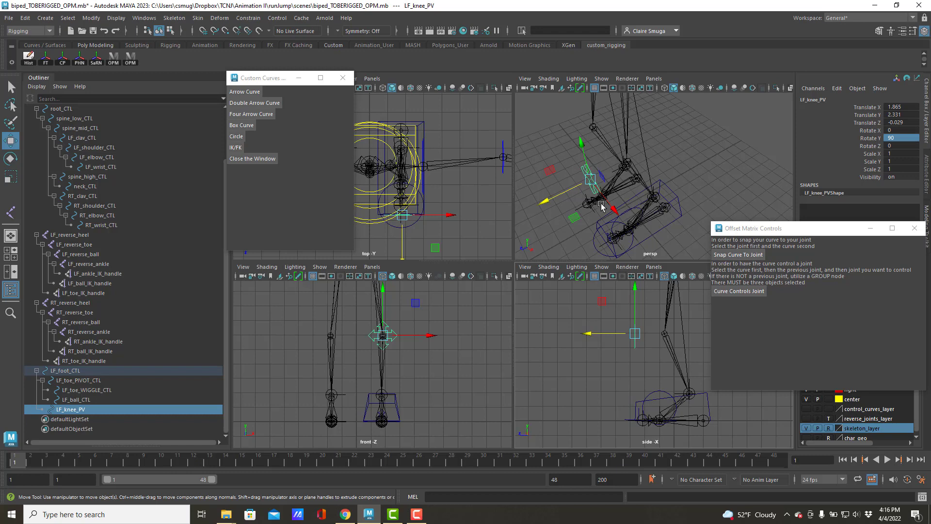
left_click_drag(617, 199, 674, 209, "alt")
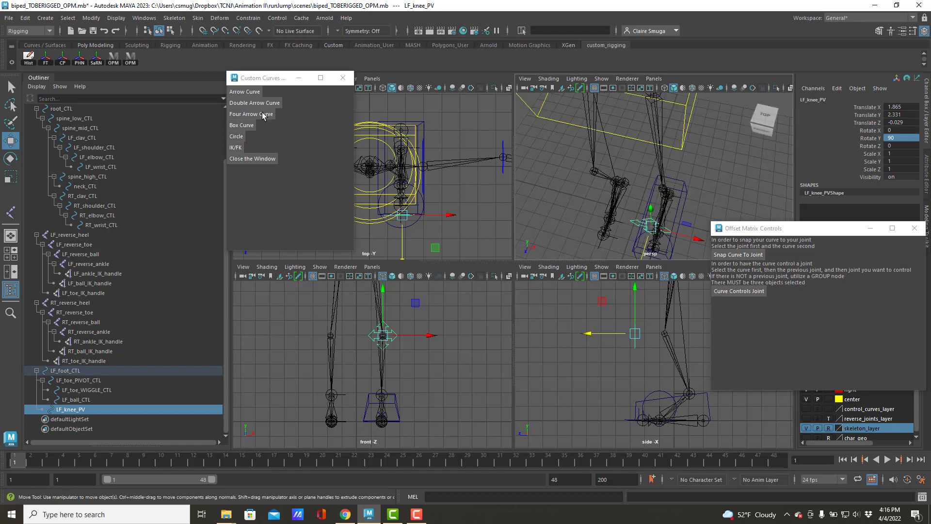
left_click(45, 59)
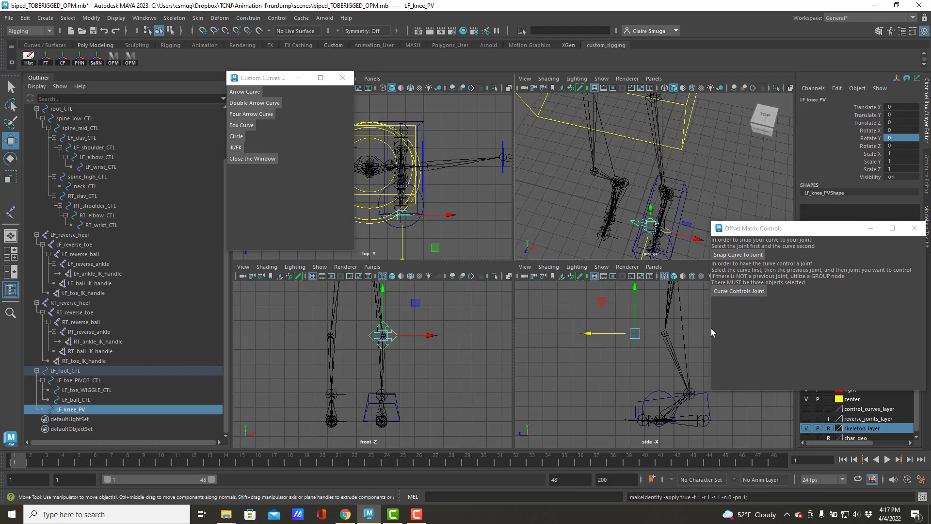
Step: Duplicate LF_foot_CTL with its children and replace the LF prefix with RT throughout the copied hierarchy
left_click(674, 412)
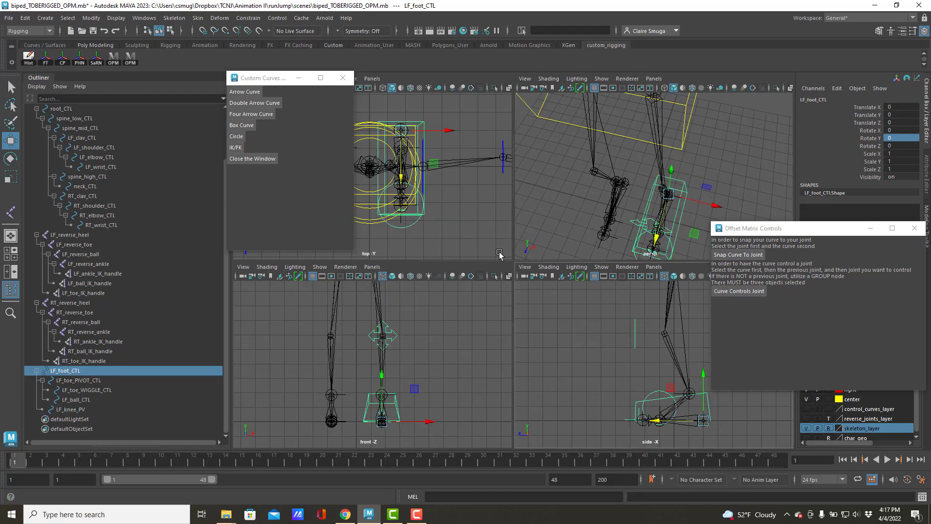
key("ctrl+d")
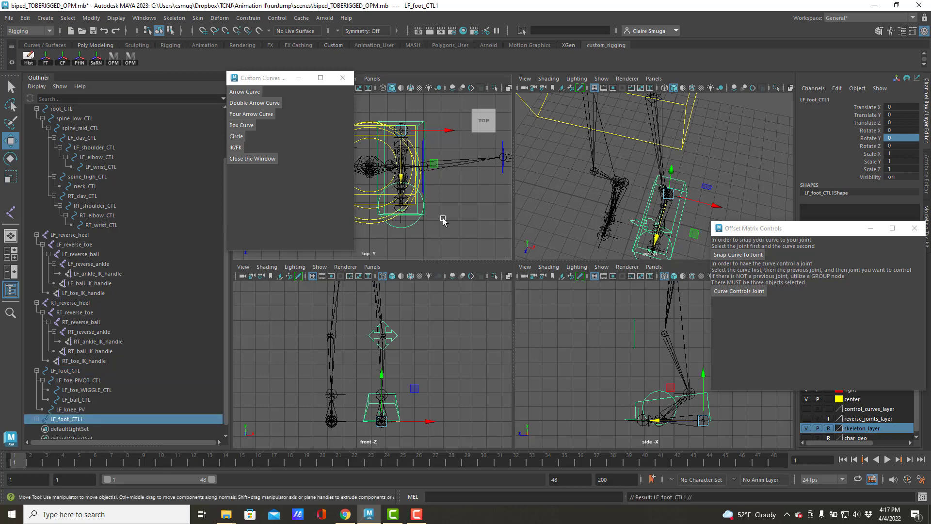
left_click(95, 63)
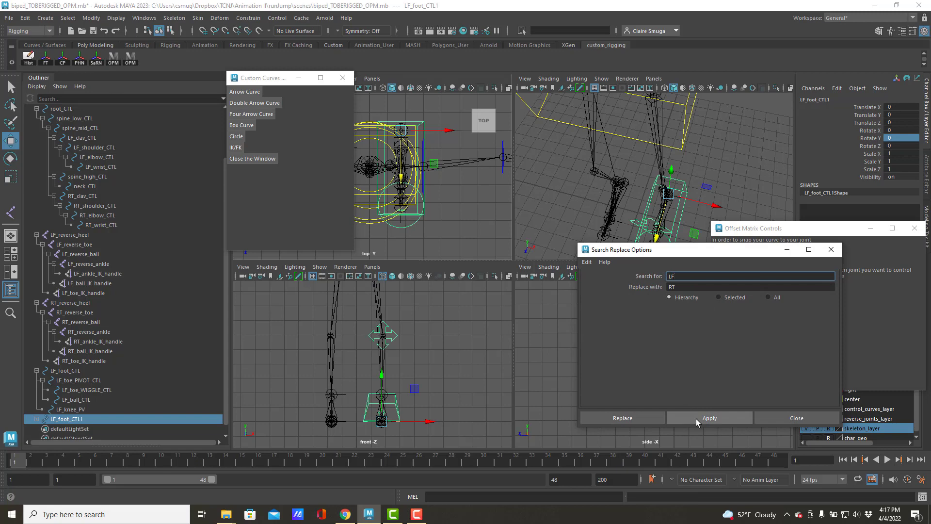
left_click(697, 418)
left_click(832, 248)
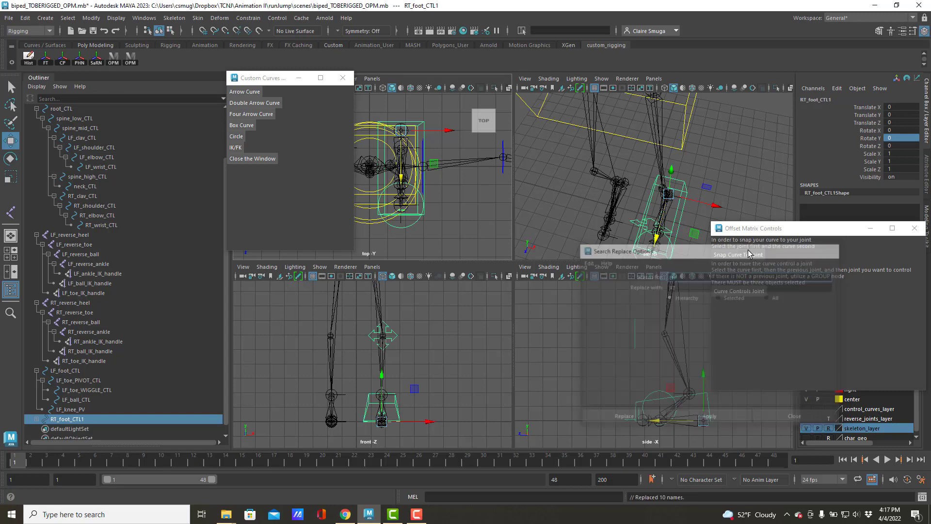
Step: Switch skeleton_layer from reference to normal display and expand the RT_foot_CTL1 hierarchy in the Outliner
scroll(266, 349, "down", 4)
scroll(584, 188, "up", 5)
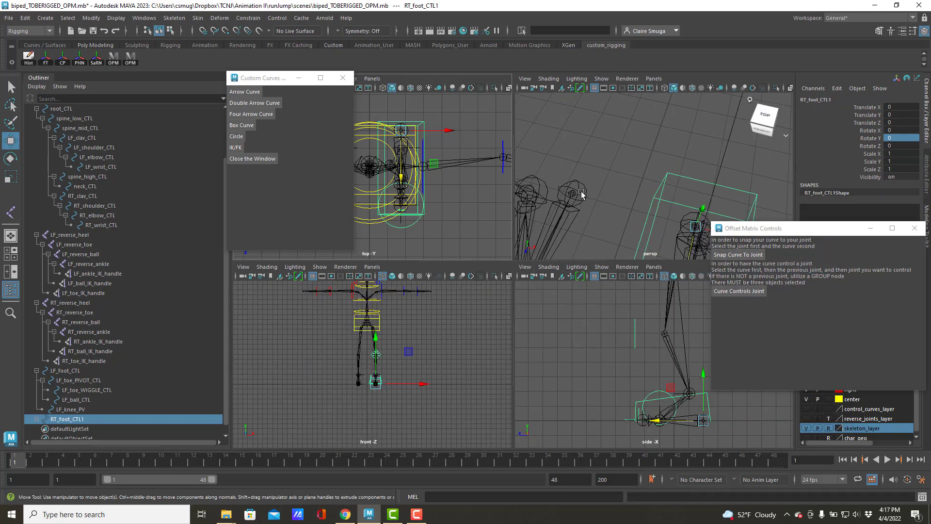
left_click_drag(583, 188, 565, 190, "alt")
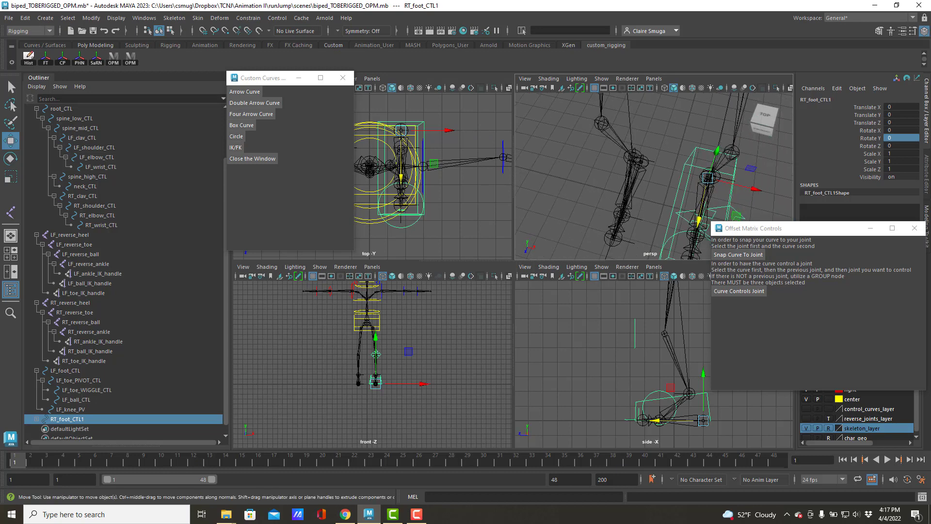
left_click(829, 429)
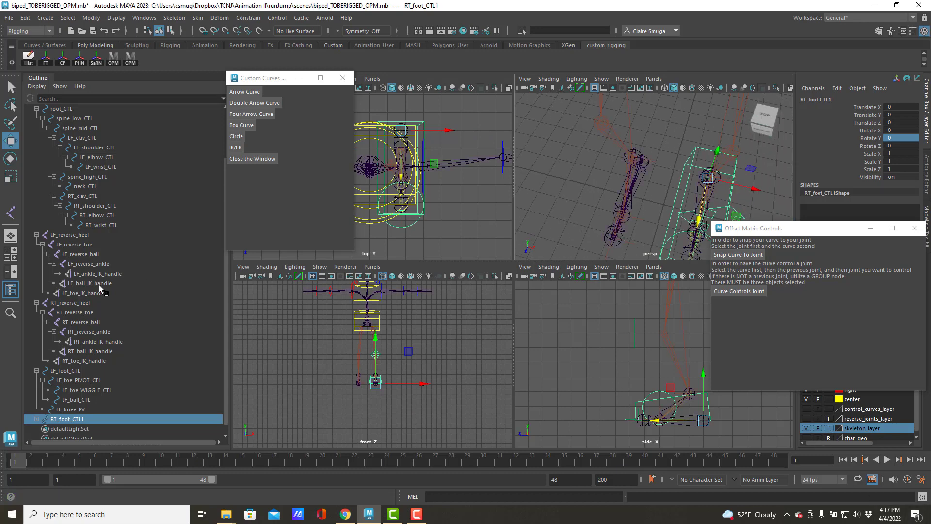
left_click(37, 418)
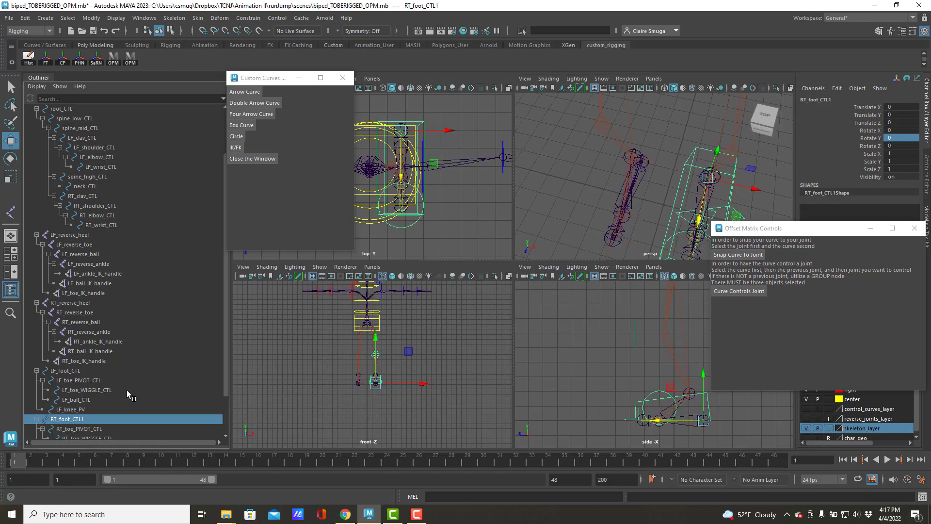
scroll(127, 390, "down", 2)
Step: Snap the RT_foot_CTL1 control curve to the RT_reverse_heel joint
left_click(648, 166)
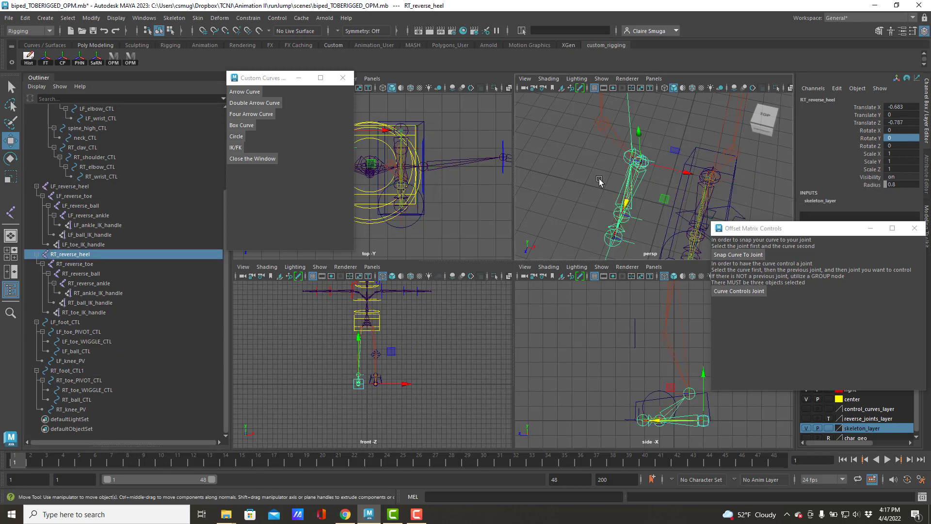
left_click(67, 371, "ctrl")
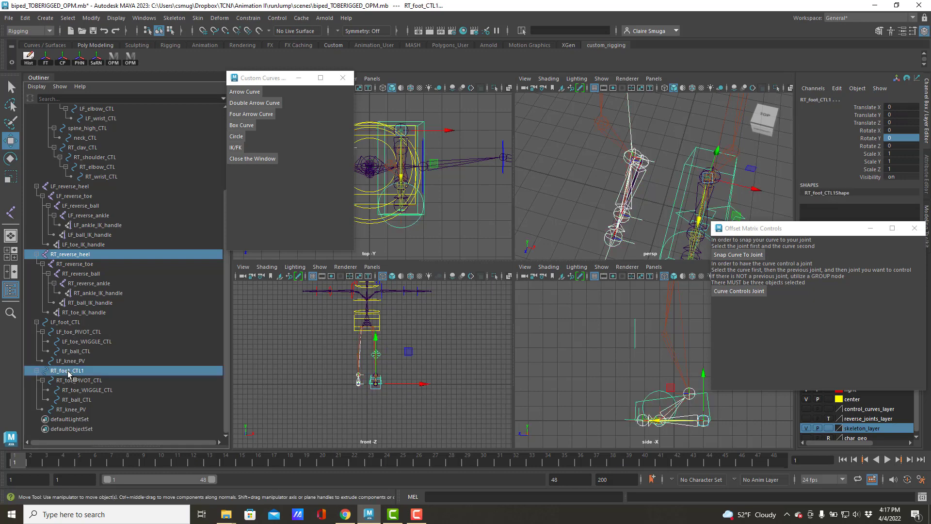
left_click(723, 258)
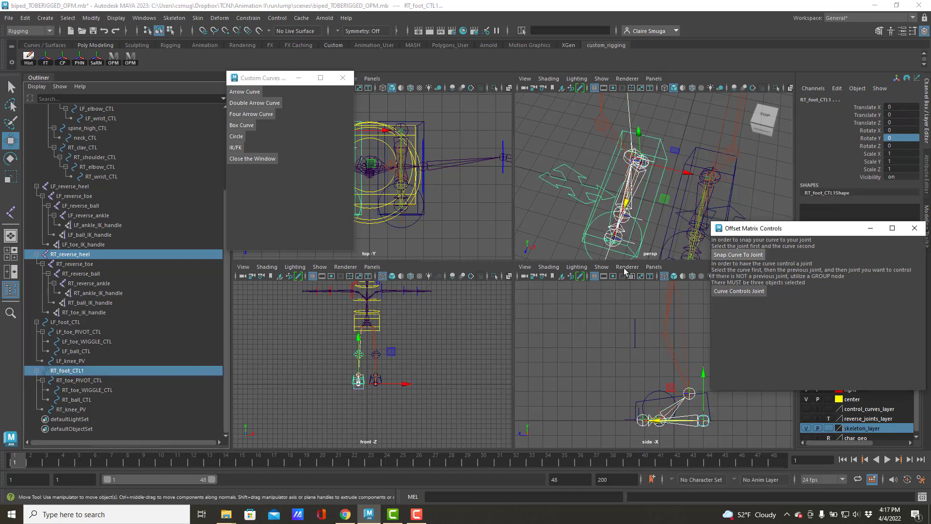
Step: In an enlarged perspective view, snap the RT_toe_PIVOT_CTL curve to the RT_reverse_toe joint
left_click_drag(622, 218, 564, 171, "alt")
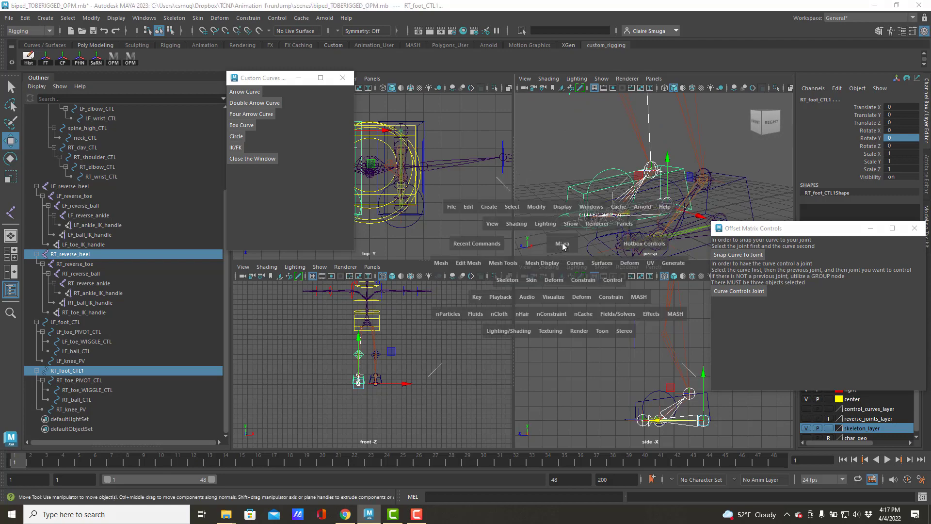
key("space")
scroll(449, 317, "up", 5)
scroll(449, 317, "up", 1)
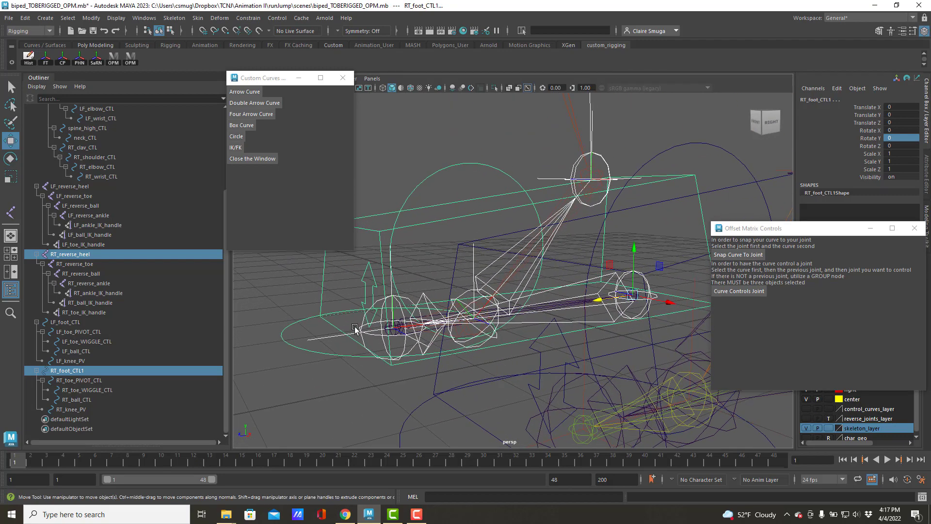
left_click(362, 324)
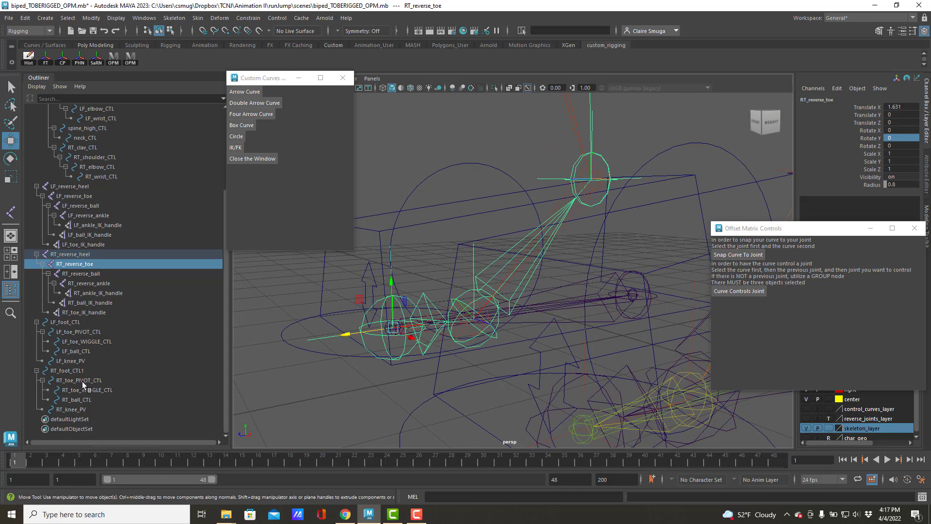
left_click(82, 381, "ctrl")
left_click(734, 257)
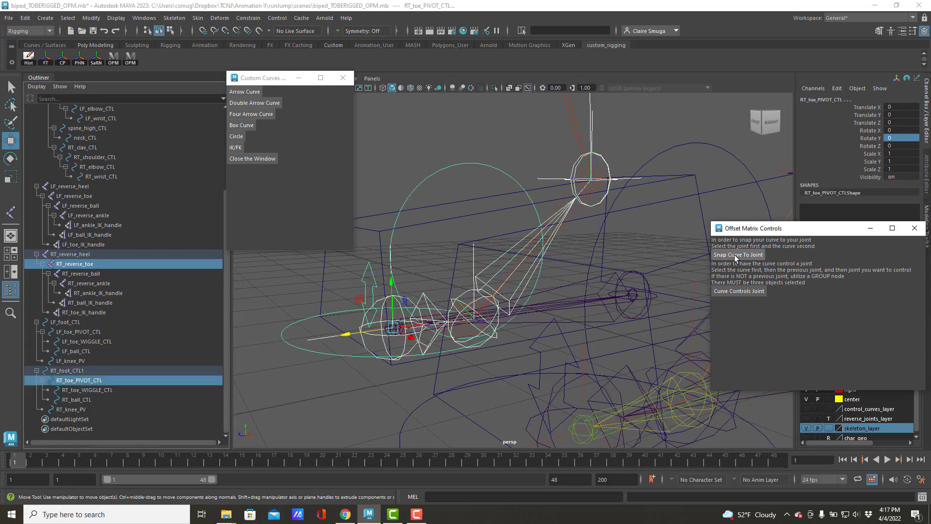
Step: Snap the RT_ball_CTL curve to the RT_reverse_ball joint
left_click(481, 283)
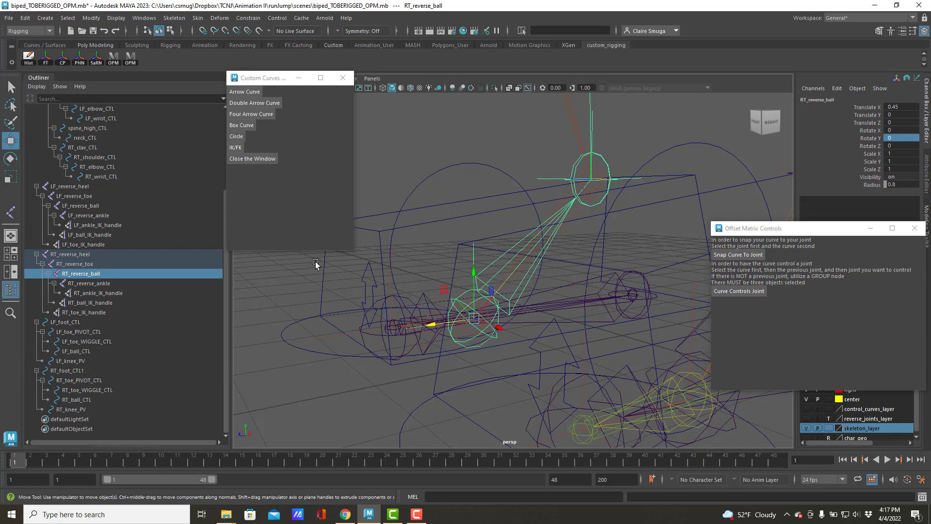
left_click(86, 397, "ctrl")
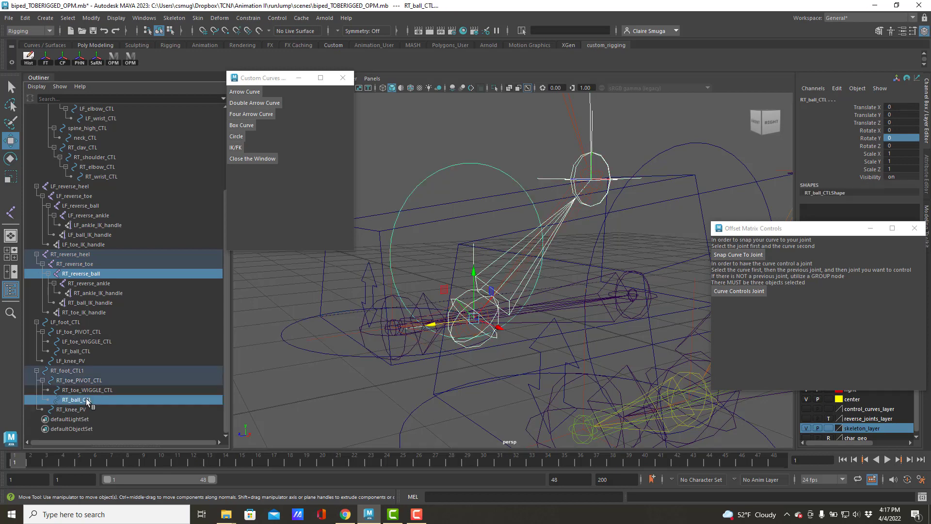
left_click(737, 256)
Step: Check the placement of RT_knee_PV, close the Offset Matrix Controls window and clear the selection
left_click_drag(612, 266, 497, 285, "alt")
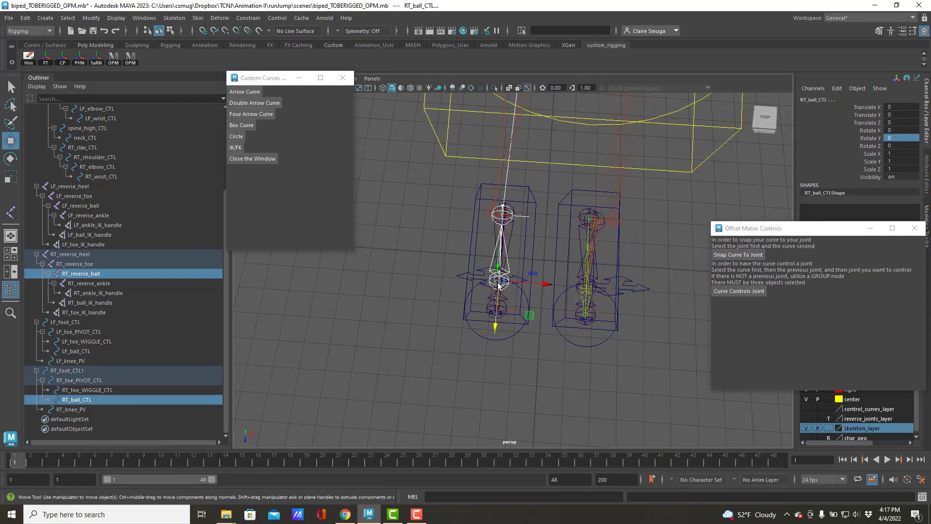
left_click(472, 278)
left_click_drag(490, 322, 602, 327, "alt")
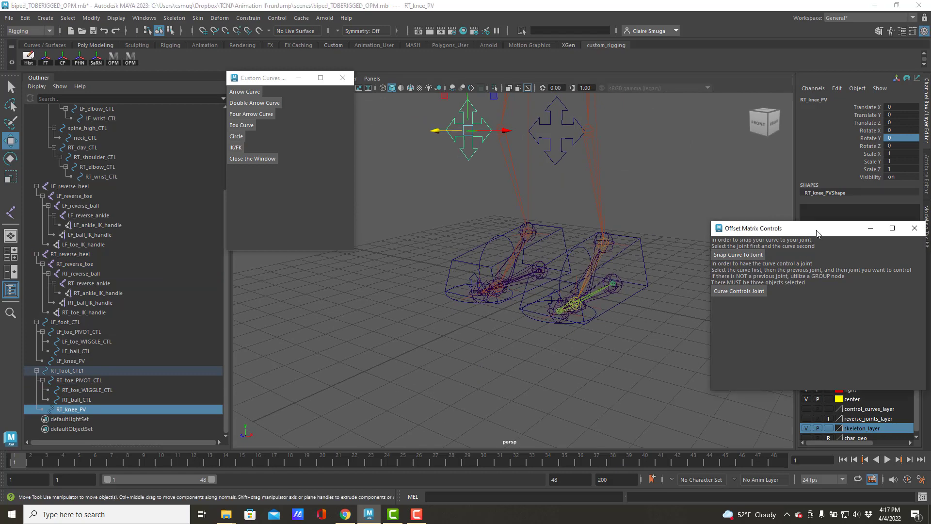
left_click_drag(817, 233, 767, 287)
left_click(863, 282)
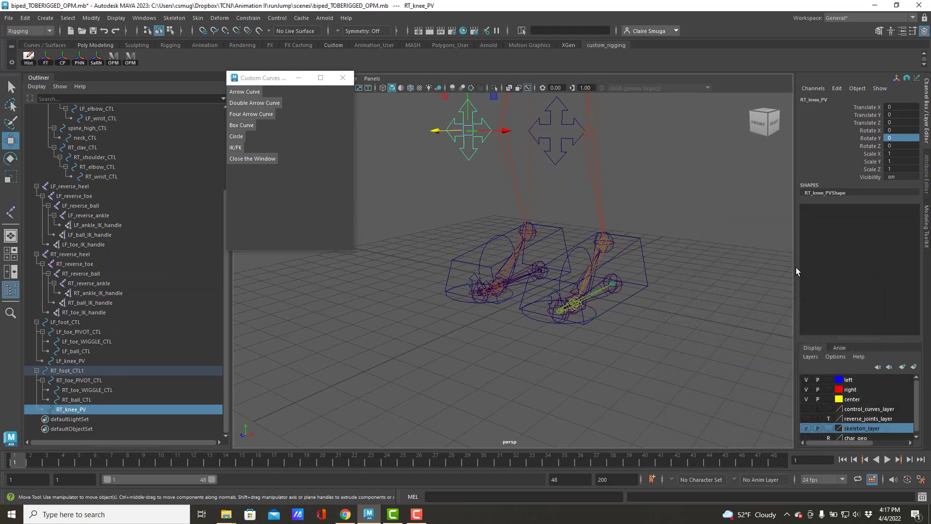
left_click(648, 386)
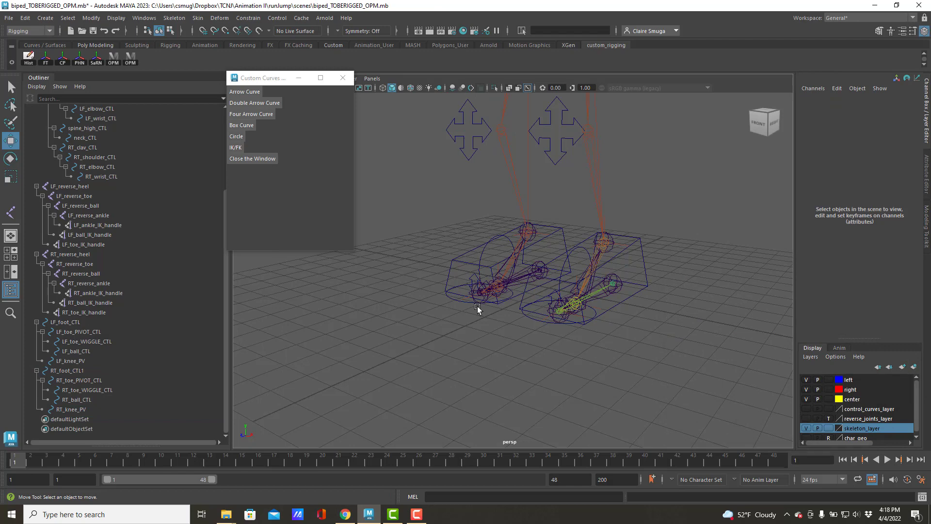
Step: Rename RT_foot_CTL1 to RT_foot_CTL
left_click(85, 371)
double_click(85, 371)
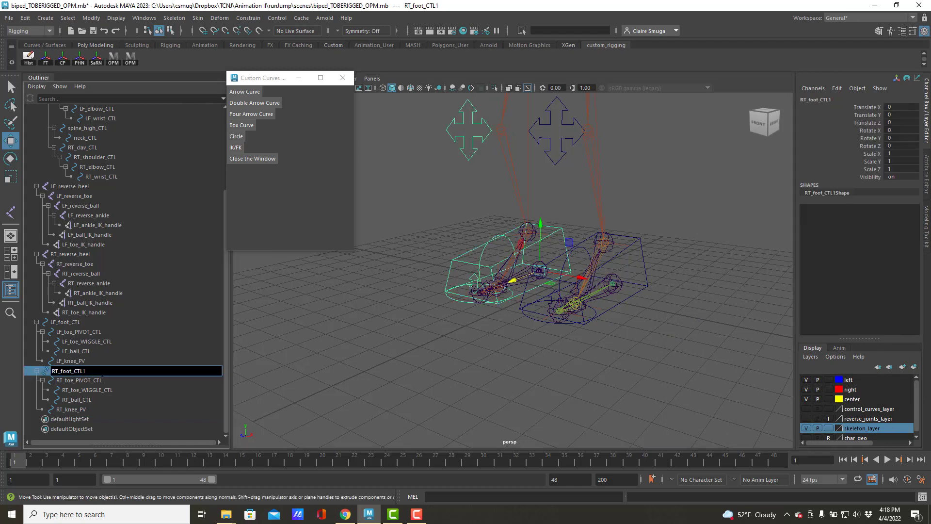
key("BackSpace")
key("Return")
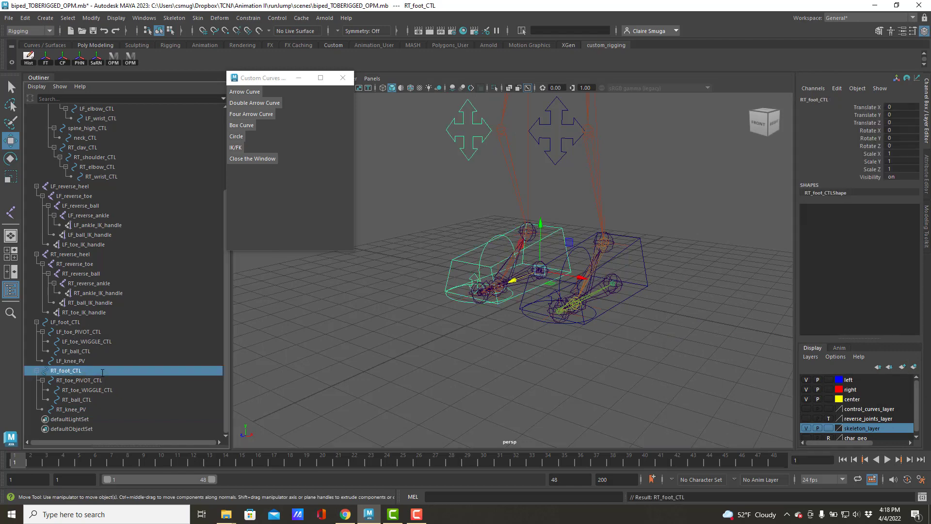
Step: Show the char_geo layer, hide skeleton_layer, and inspect both legs' control curves around the body
left_click(503, 386)
left_click(805, 438)
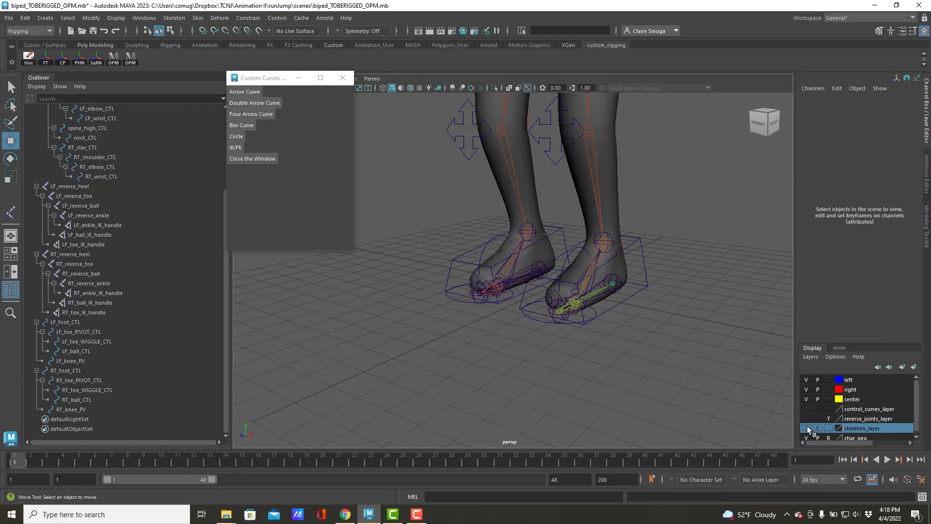
left_click_drag(671, 287, 650, 349, "alt")
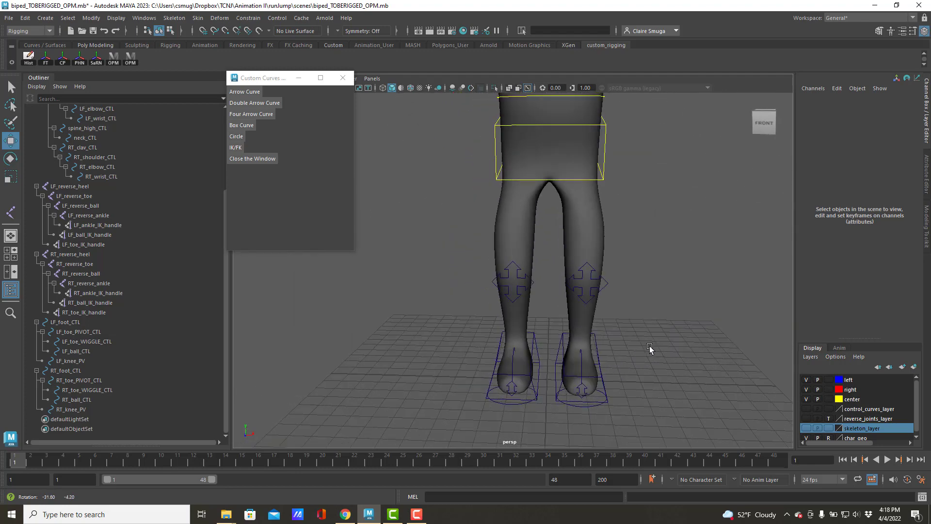
left_click(602, 357)
left_click(664, 348)
left_click_drag(667, 341, 601, 336, "alt")
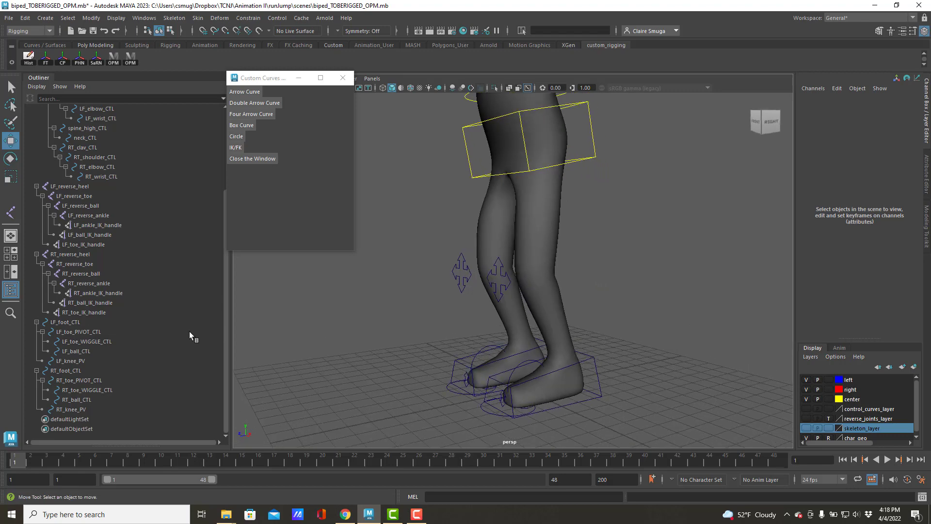